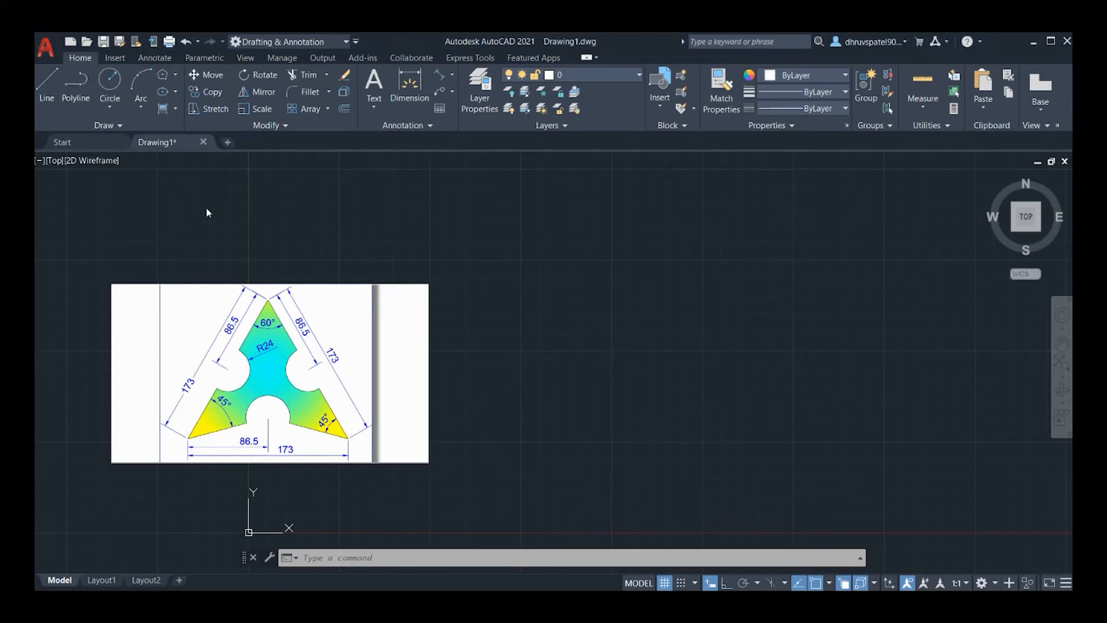
pyautogui.click(672, 264)
pyautogui.click(507, 407)
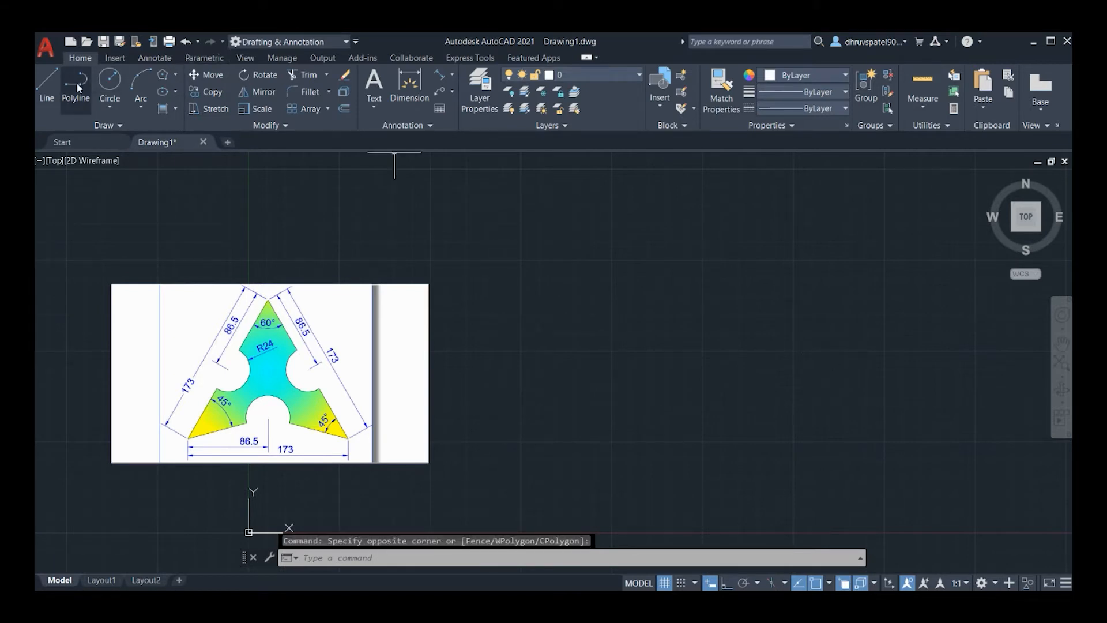
pyautogui.click(679, 285)
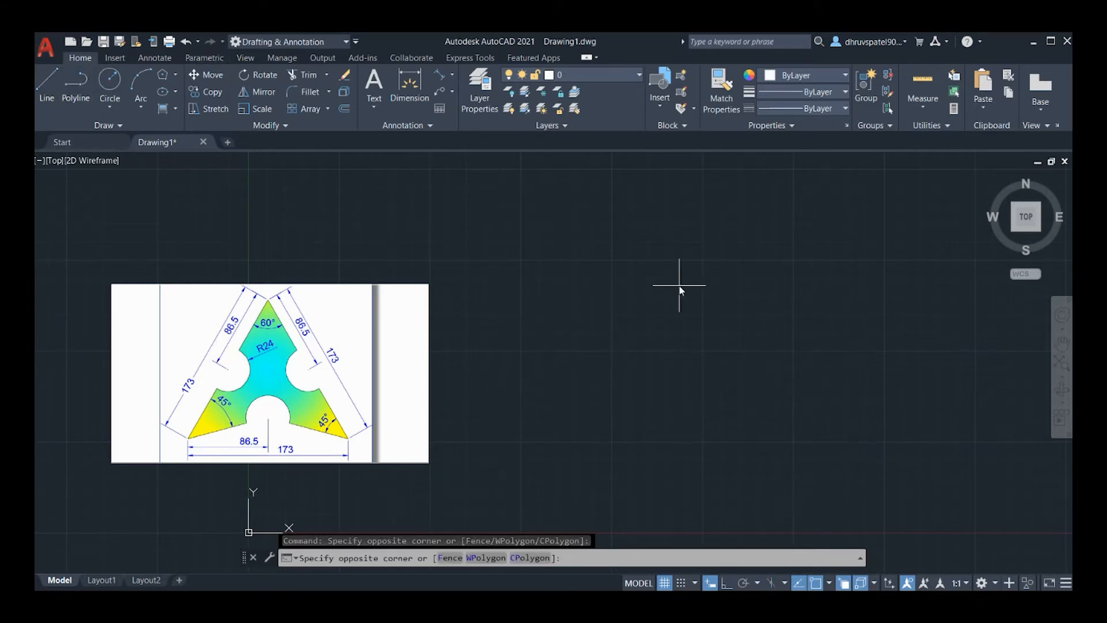
pyautogui.click(524, 416)
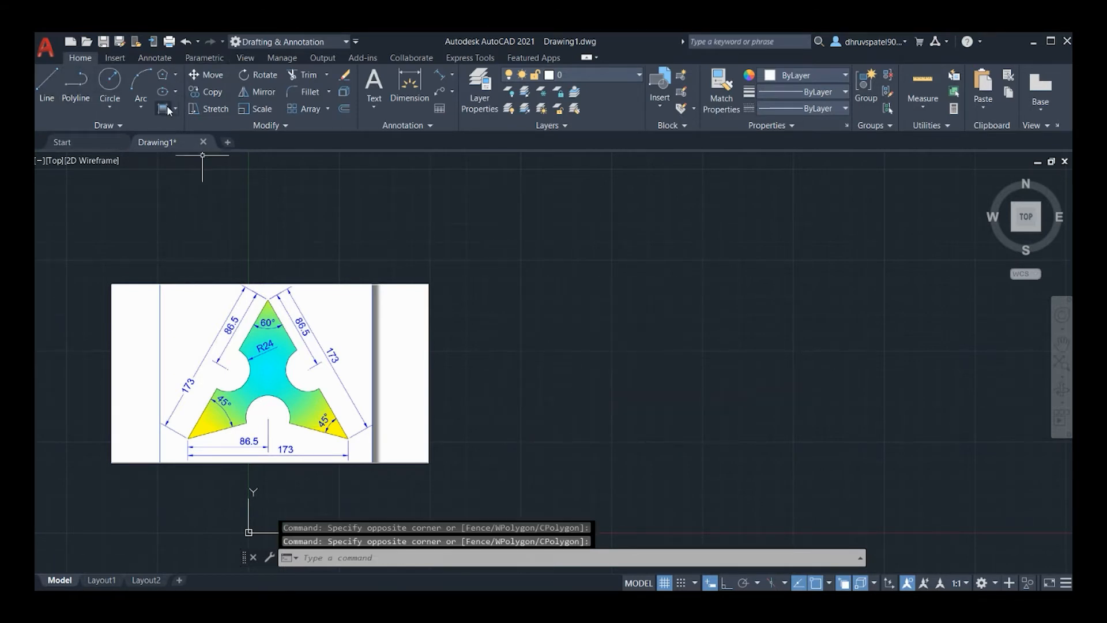
# Sketch a rough freehand triangle with the Line tool in the empty area beside the reference image.
pyautogui.click(47, 87)
pyautogui.click(607, 354)
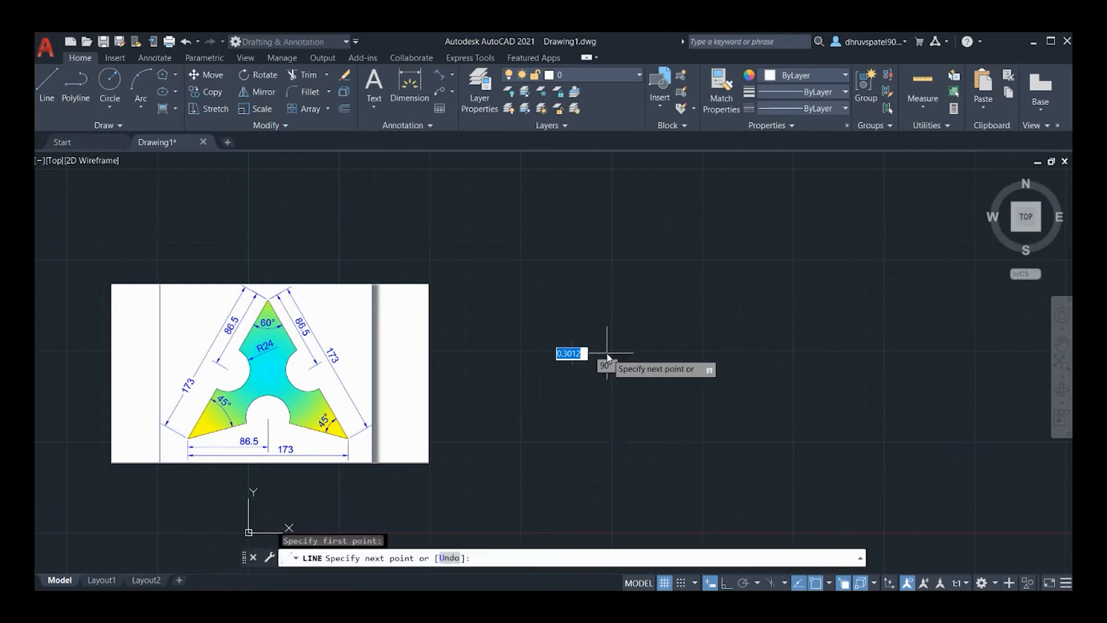
pyautogui.click(850, 353)
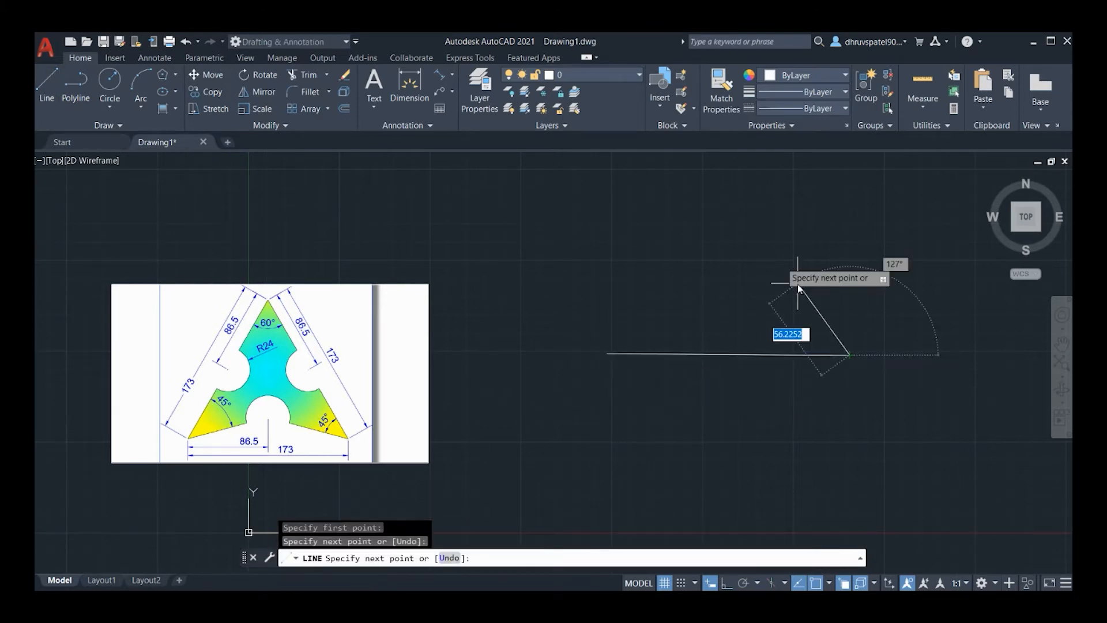
pyautogui.click(754, 197)
pyautogui.click(607, 353)
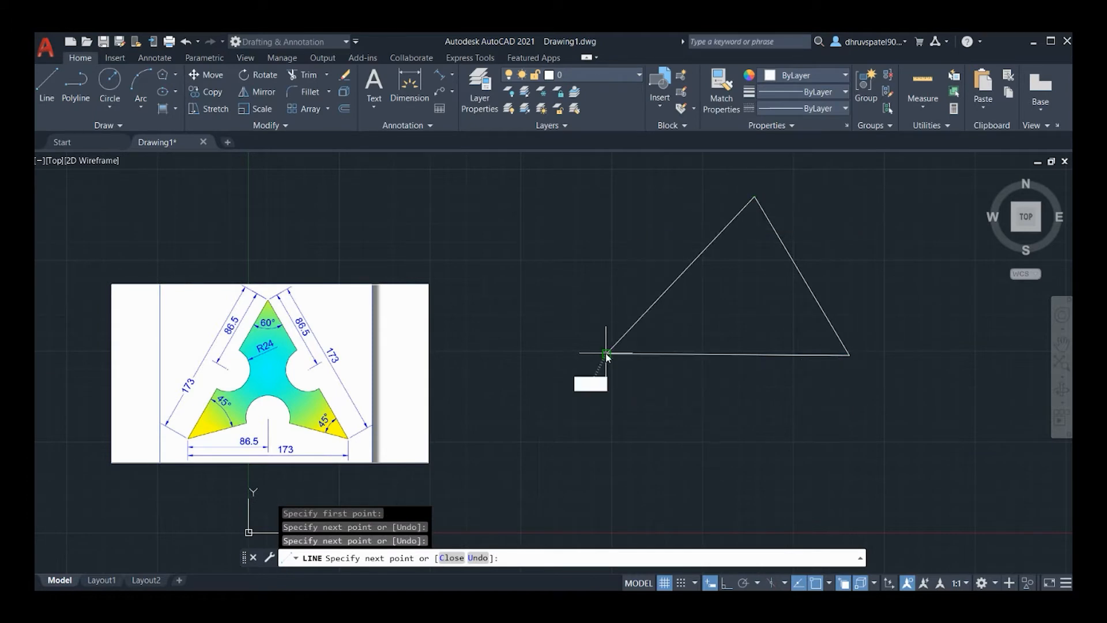
# Add a short vertical line below the rough triangle's left corner, then delete that line.
pyautogui.press('BackSpace')
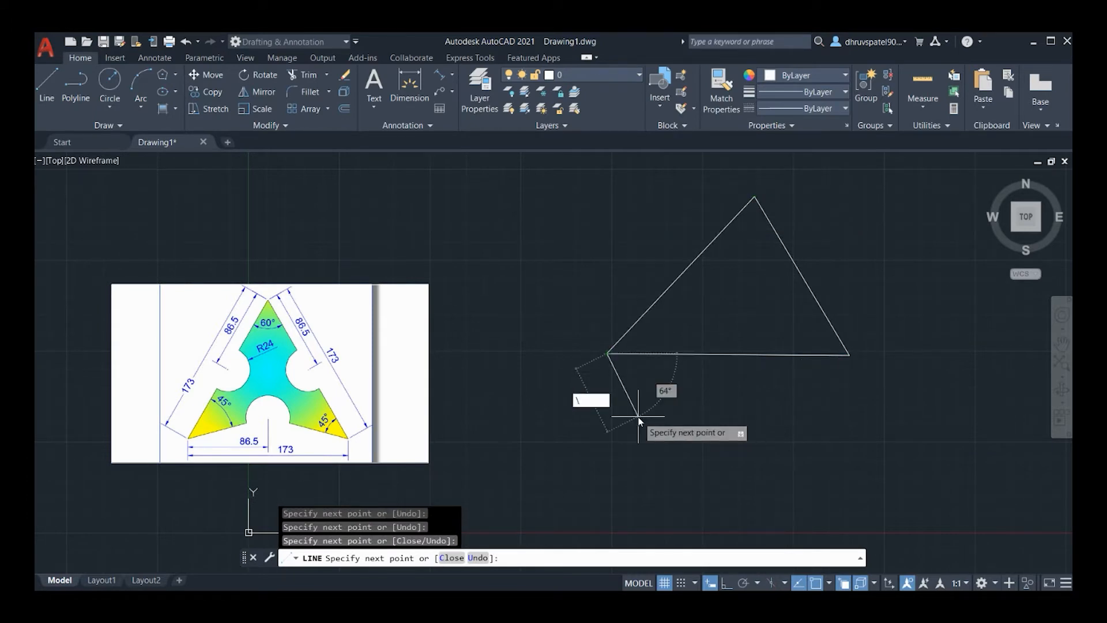
pyautogui.click(607, 421)
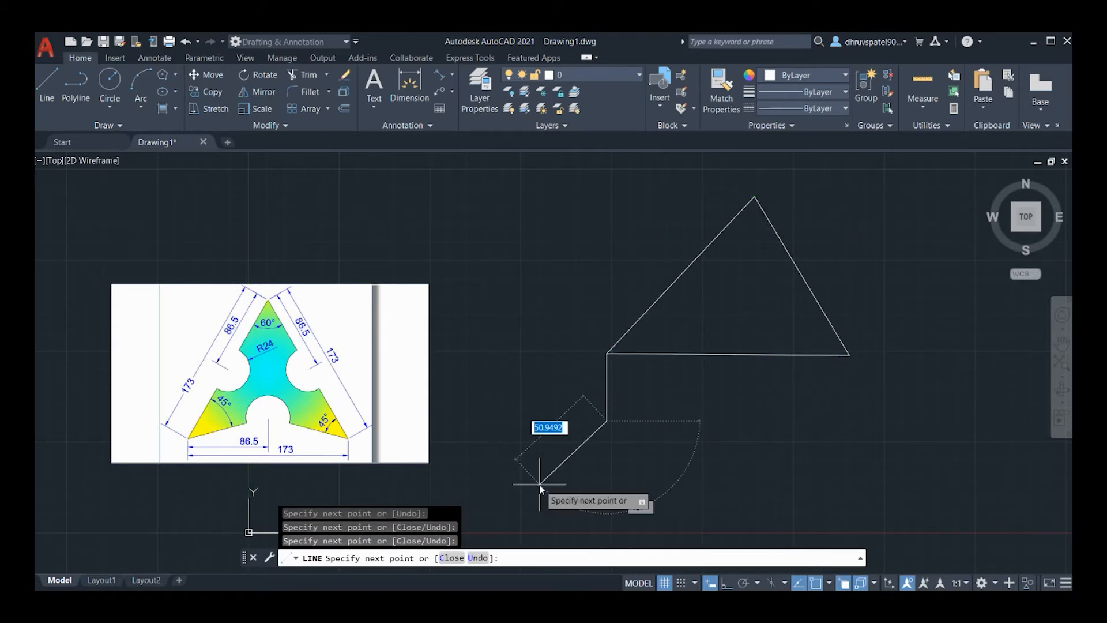
pyautogui.press('Return')
pyautogui.click(605, 398)
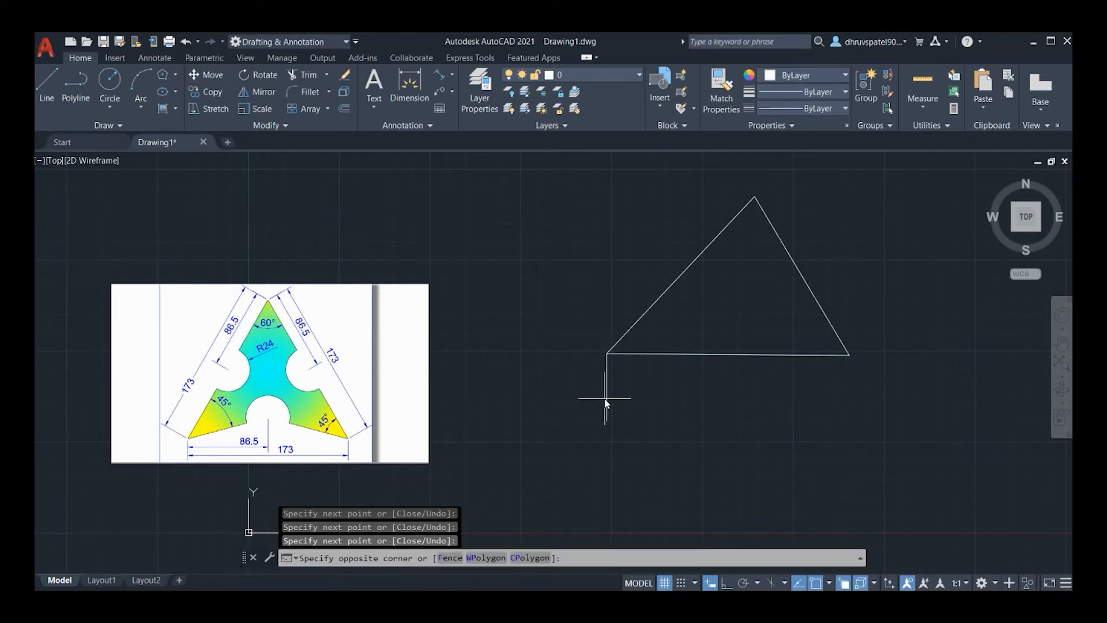
pyautogui.click(606, 394)
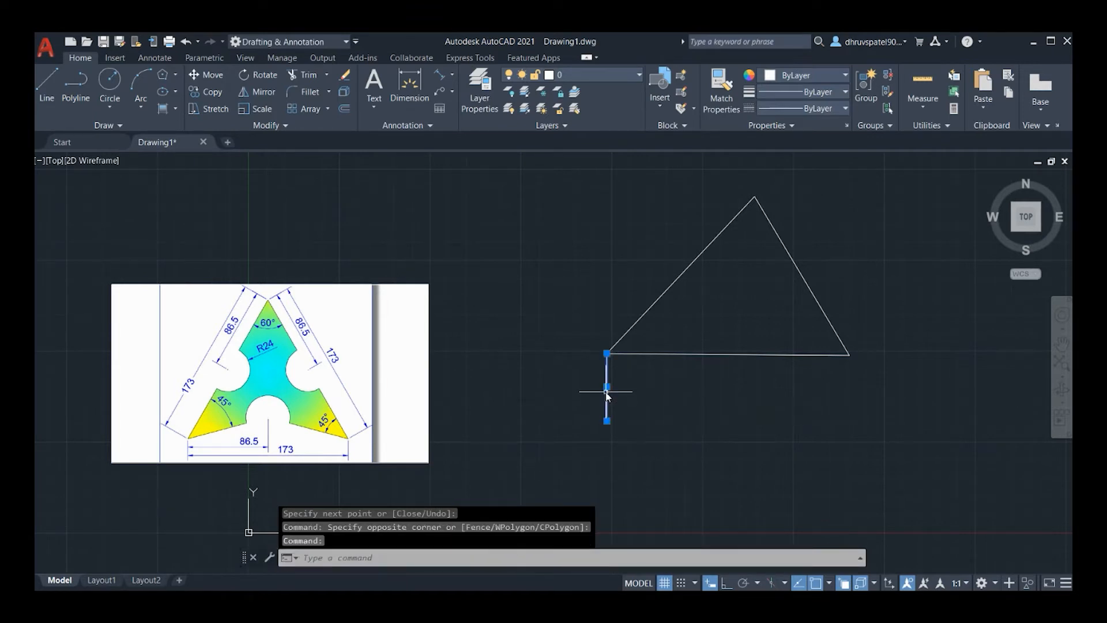
pyautogui.press('Delete')
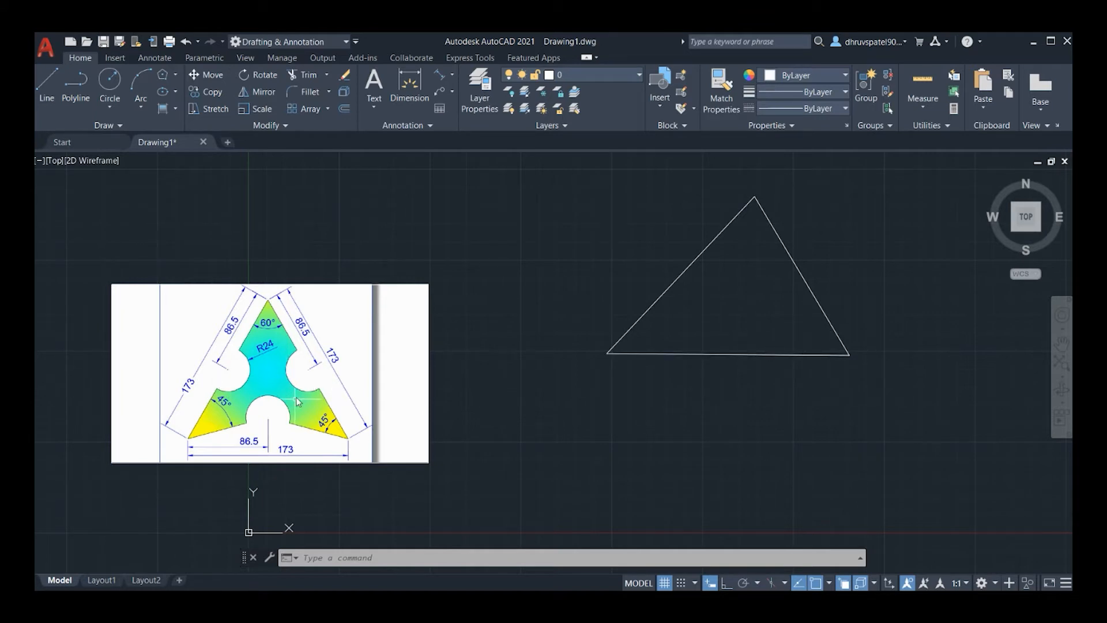
# Erase the three lines of the rough freehand triangle.
pyautogui.moveTo(805, 185); pyautogui.dragTo(781, 354)
pyautogui.moveTo(663, 310)
pyautogui.mouseDown()
pyautogui.moveTo(677, 362)
pyautogui.moveTo(871, 349)
pyautogui.moveTo(862, 353)
pyautogui.mouseUp()
pyautogui.moveTo(804, 311); pyautogui.dragTo(492, 357)
pyautogui.click(344, 74)
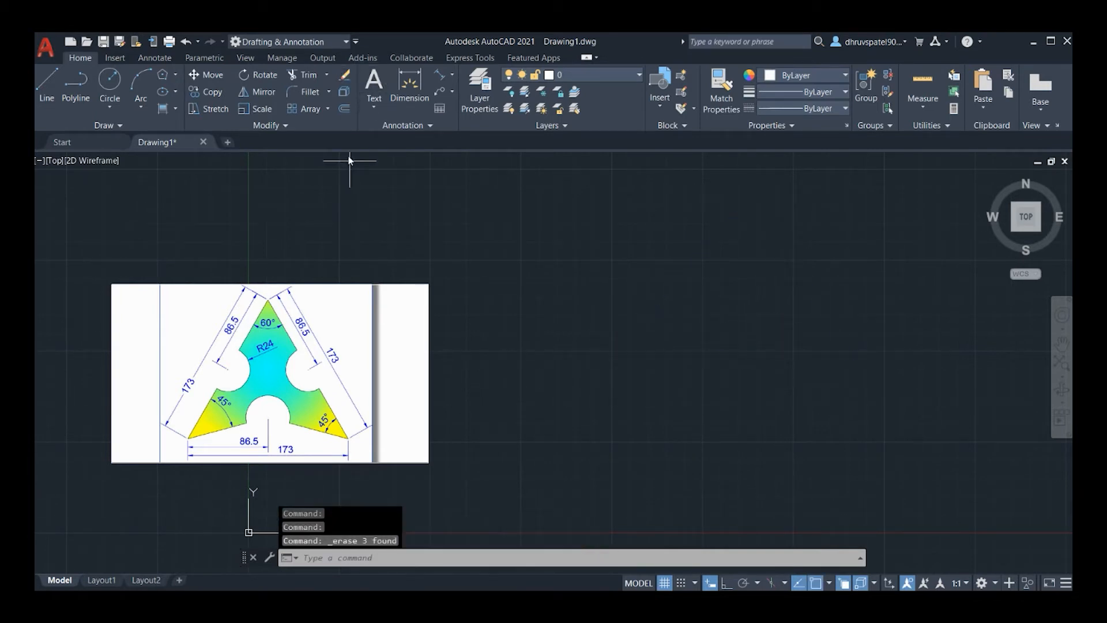
# With Ortho on, draw a horizontal 173-unit polyline beside the reference image as the triangle's base.
pyautogui.click(82, 90)
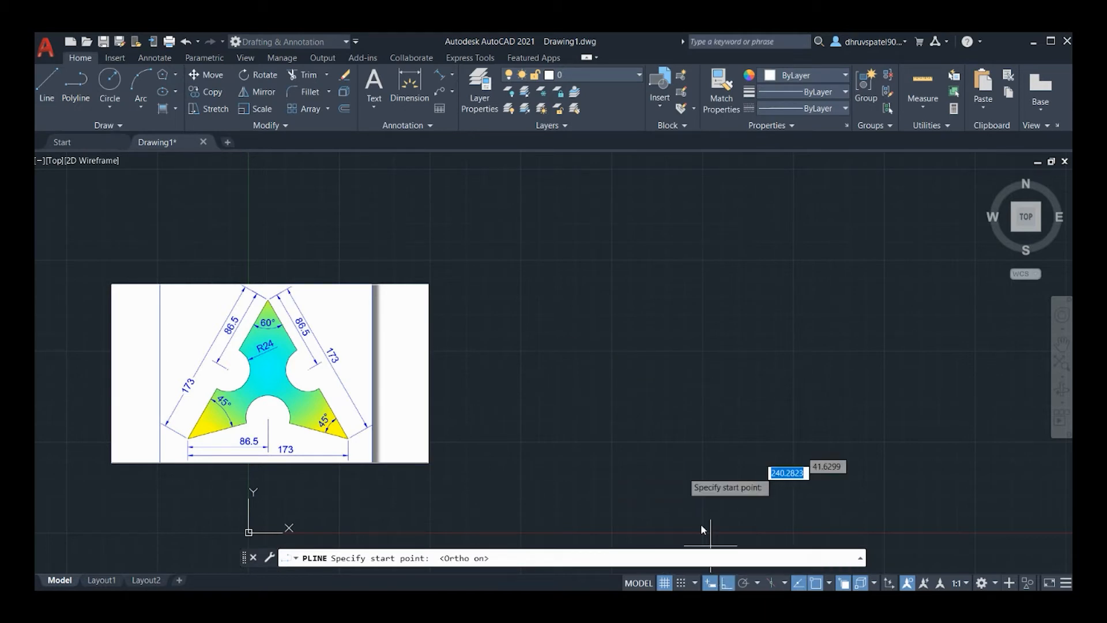
pyautogui.click(723, 582)
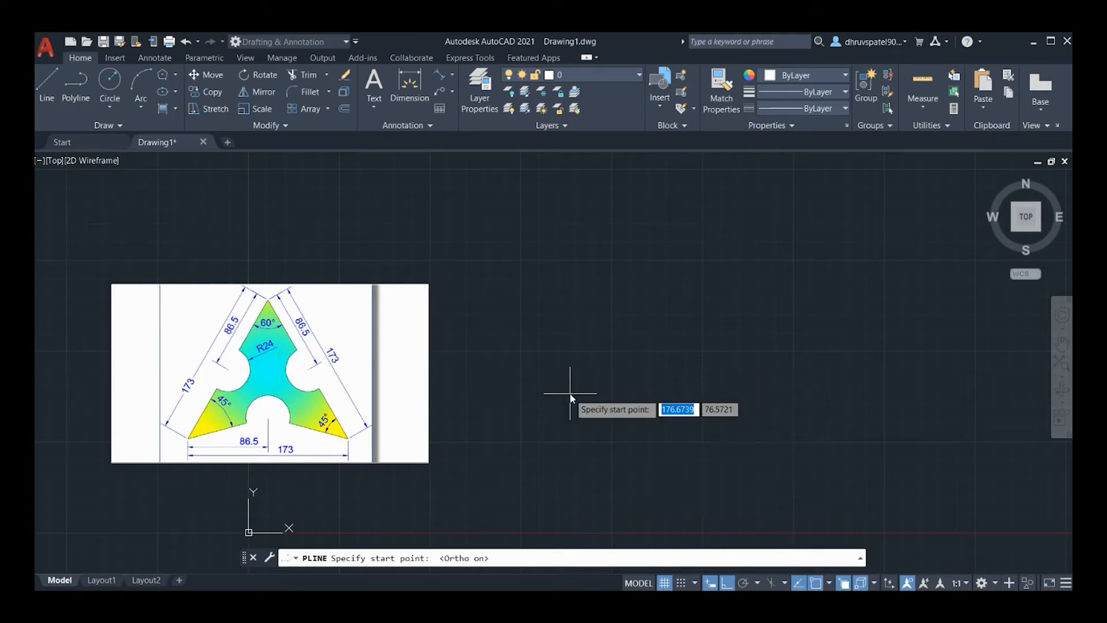
pyautogui.click(564, 437)
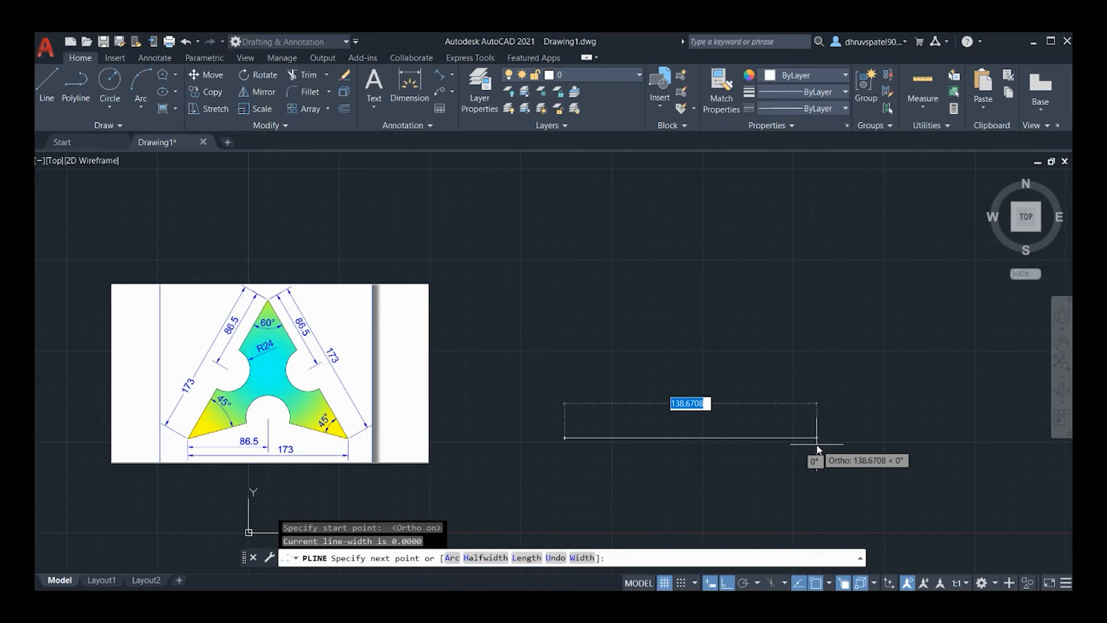
pyautogui.write('17')
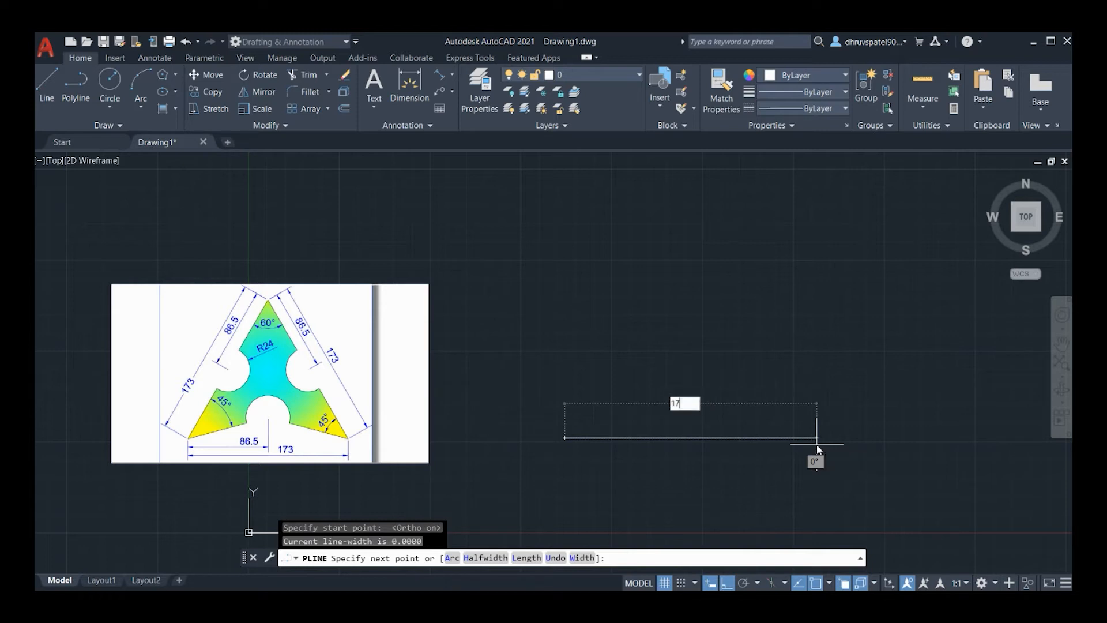
pyautogui.write('3')
pyautogui.press('Return')
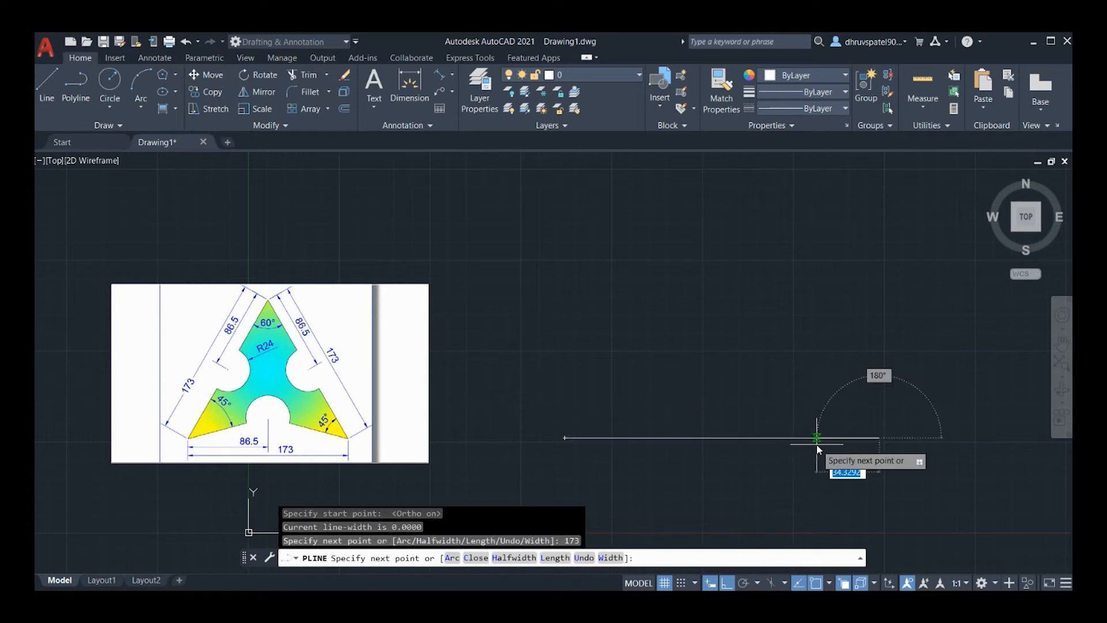
pyautogui.press('Return')
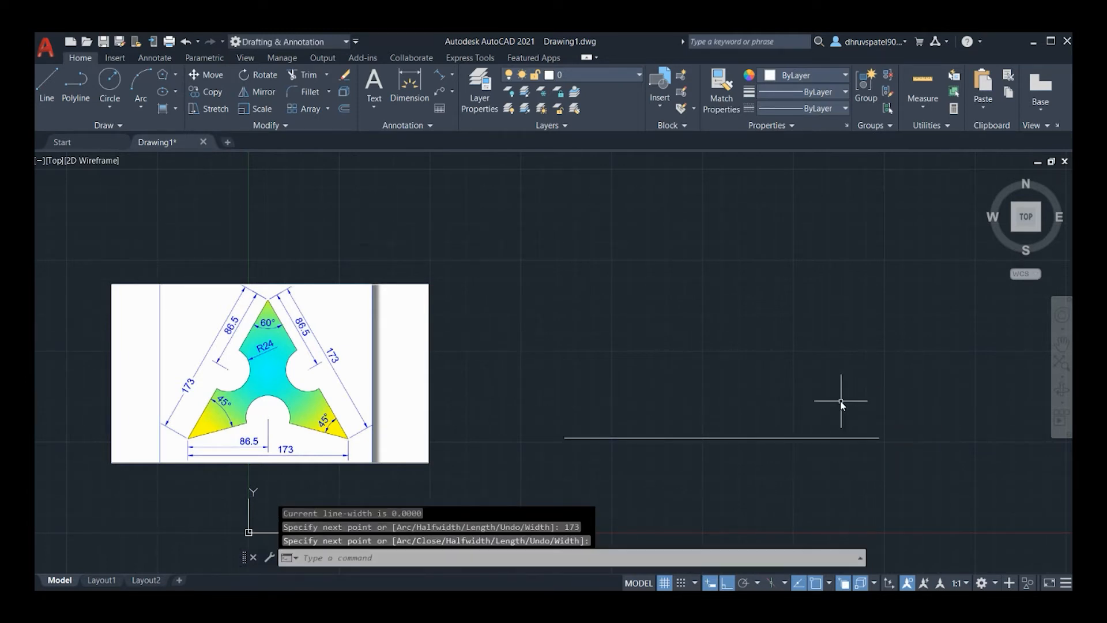
# Turn Ortho off and draw a 173-unit polyline at 60° upward from the base's left end.
pyautogui.click(725, 583)
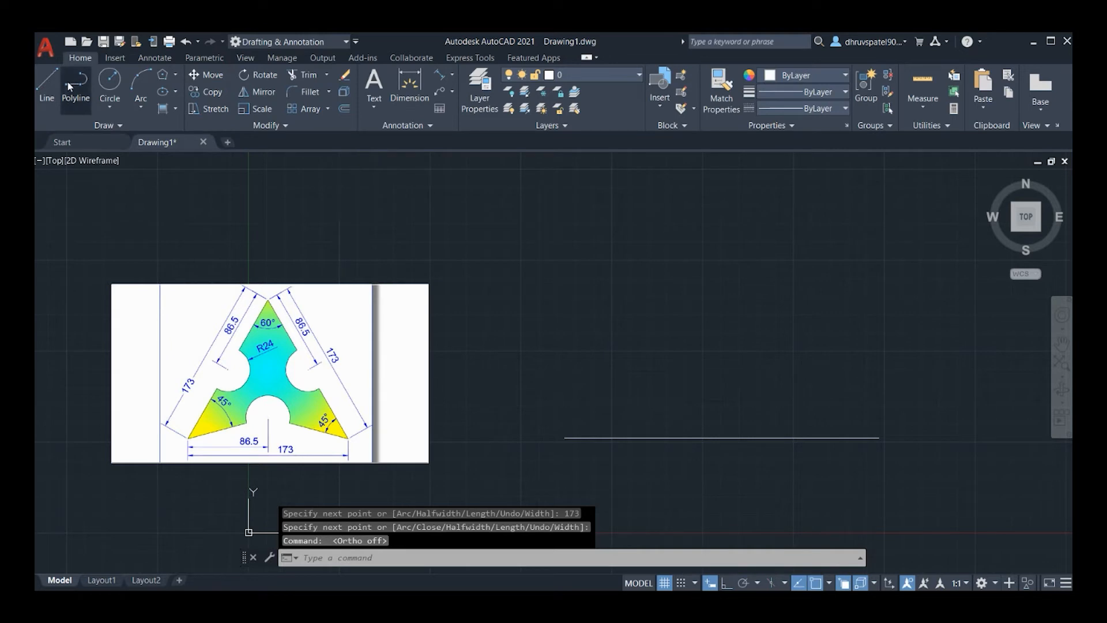
pyautogui.press('Return')
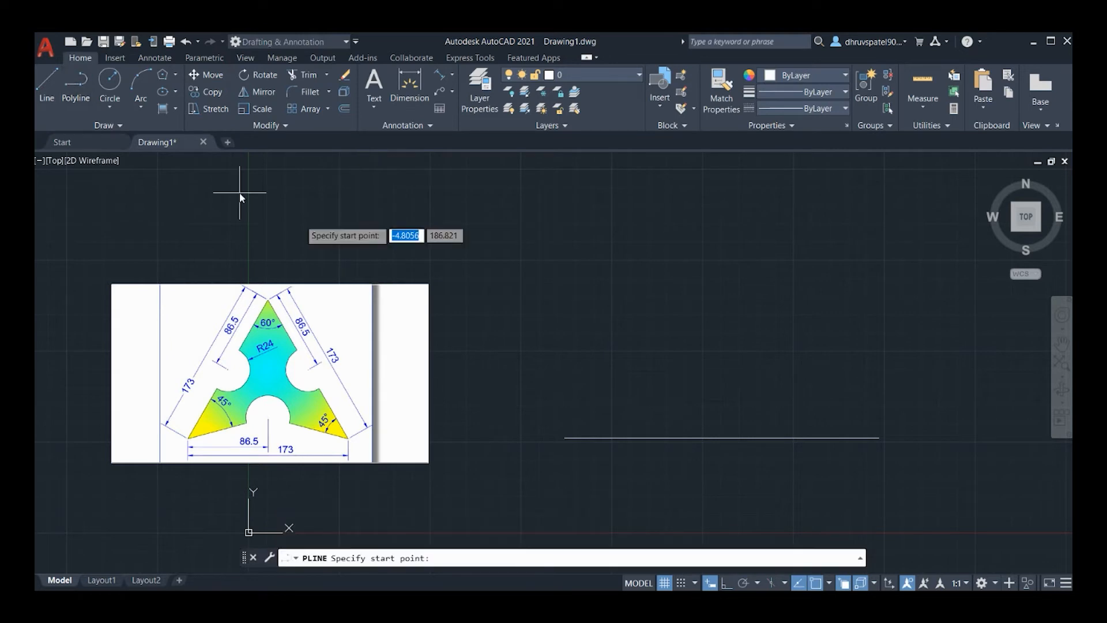
pyautogui.click(564, 437)
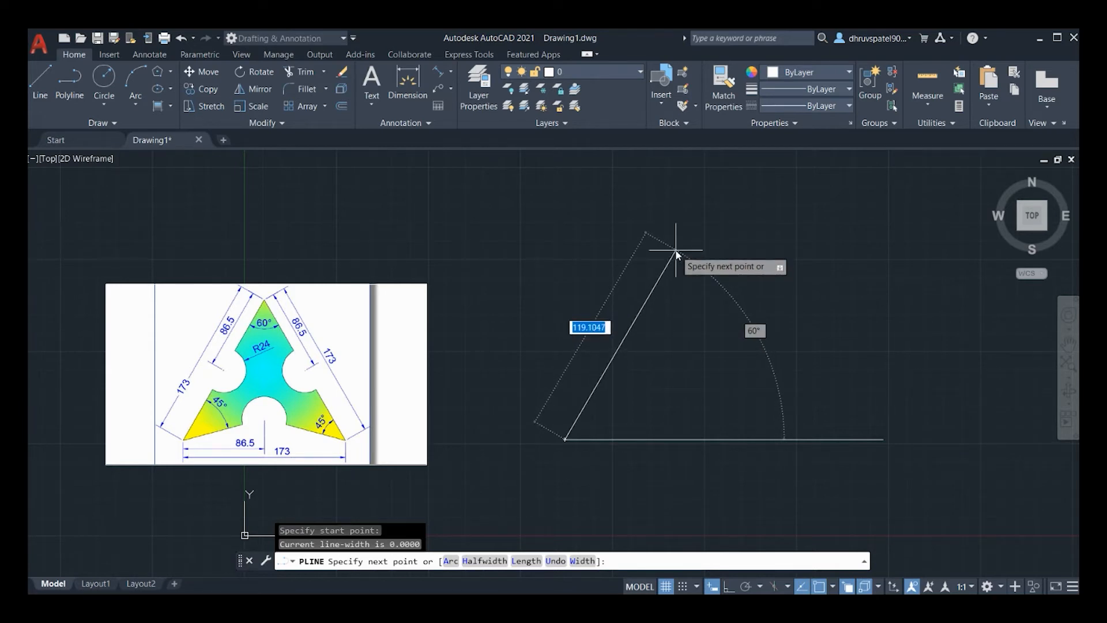
pyautogui.write('173')
pyautogui.press('Return')
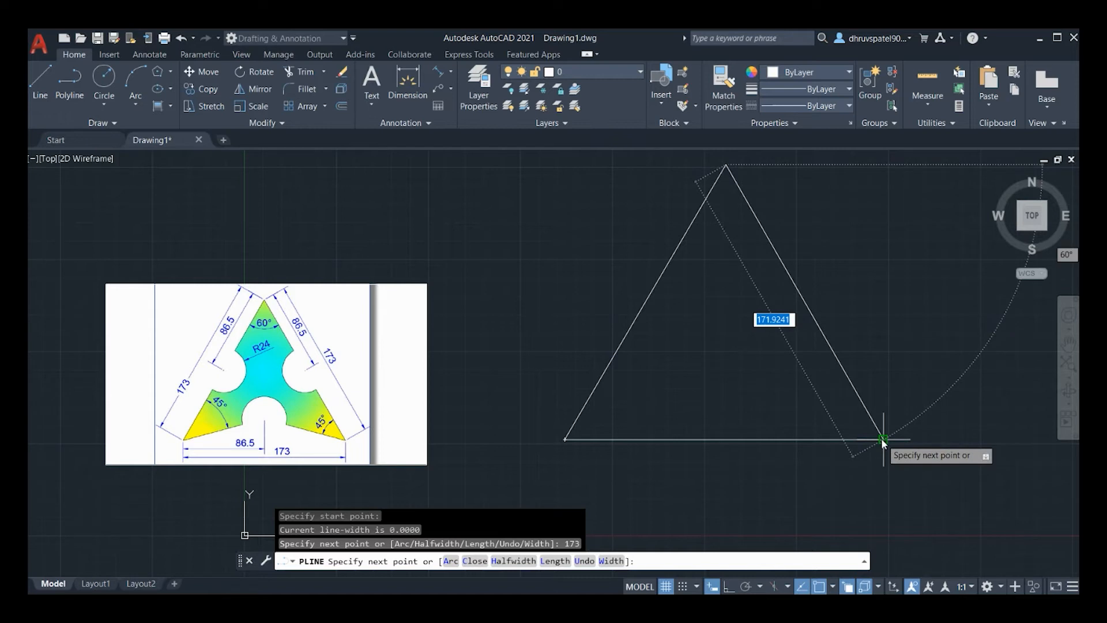
# Continue the polyline 173 units from the apex down to the base's right end and finish it.
pyautogui.scroll(3, 880, 438)
pyautogui.scroll(-2, 875, 443)
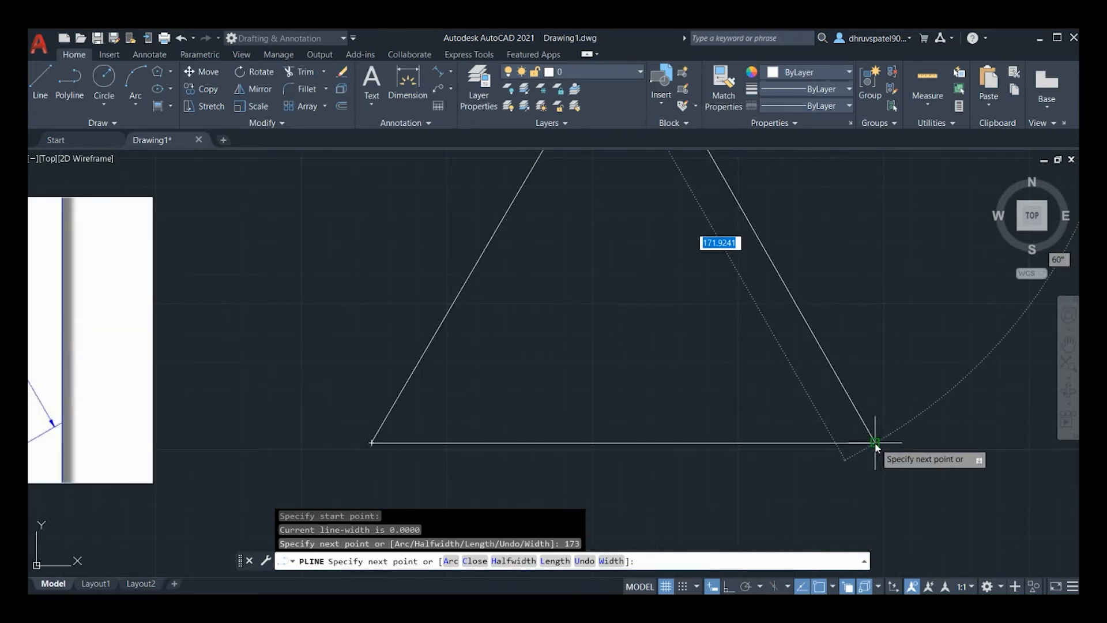
pyautogui.write('173')
pyautogui.press('Return')
pyautogui.scroll(-6, 875, 446)
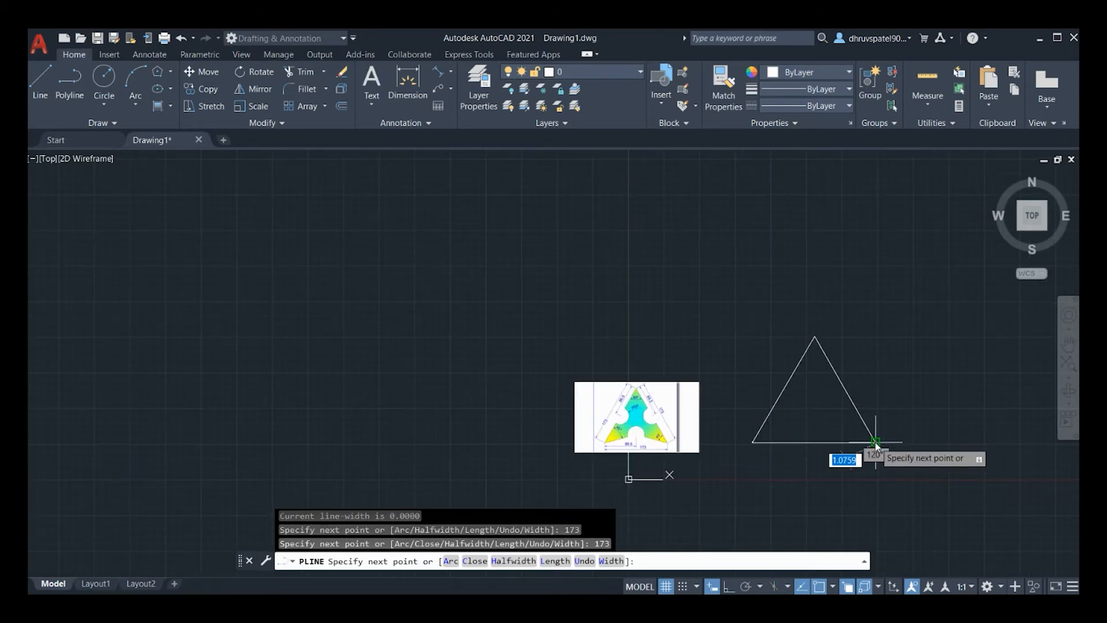
pyautogui.scroll(2, 867, 456)
pyautogui.press('Return')
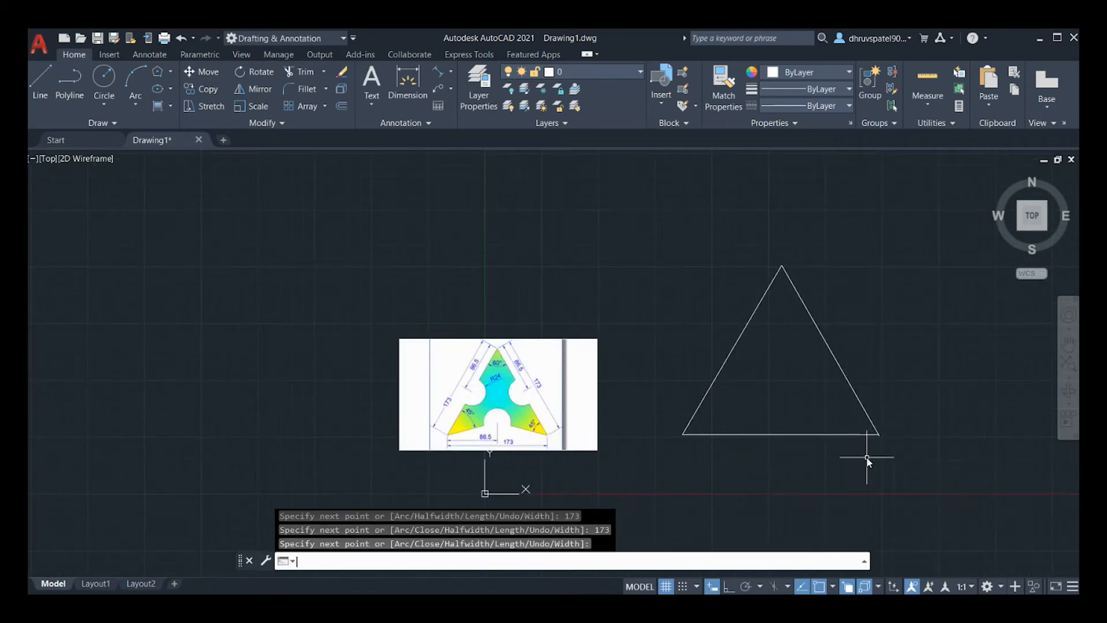
# Draw a line from the triangle's lower-left corner, rising at a shallow angle and ending beyond the right side.
pyautogui.scroll(2, 910, 457)
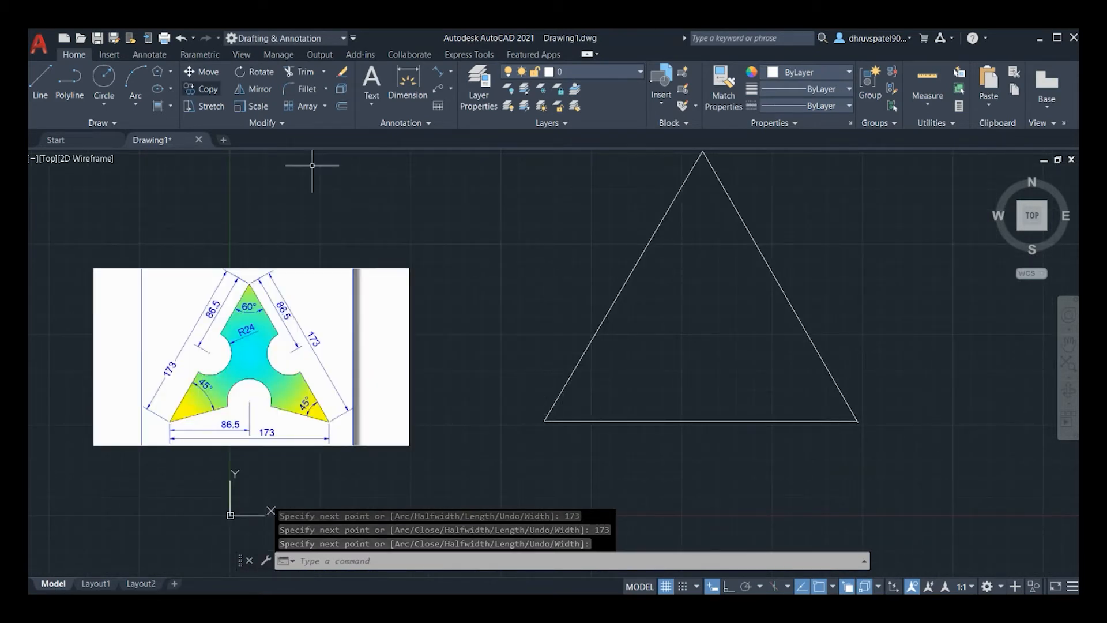
pyautogui.click(36, 80)
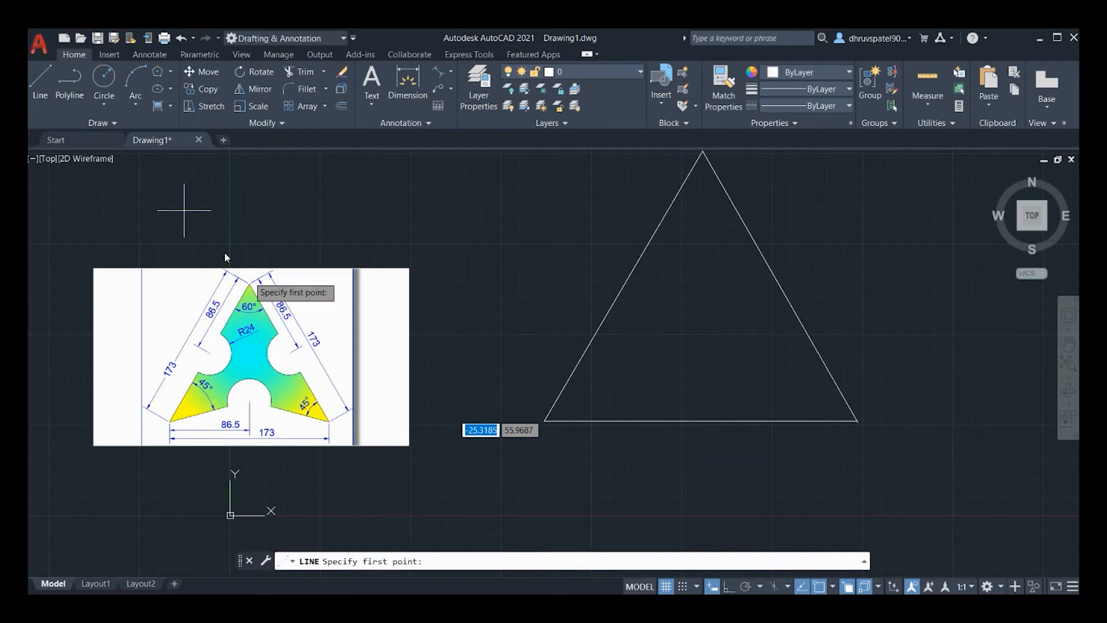
pyautogui.click(543, 419)
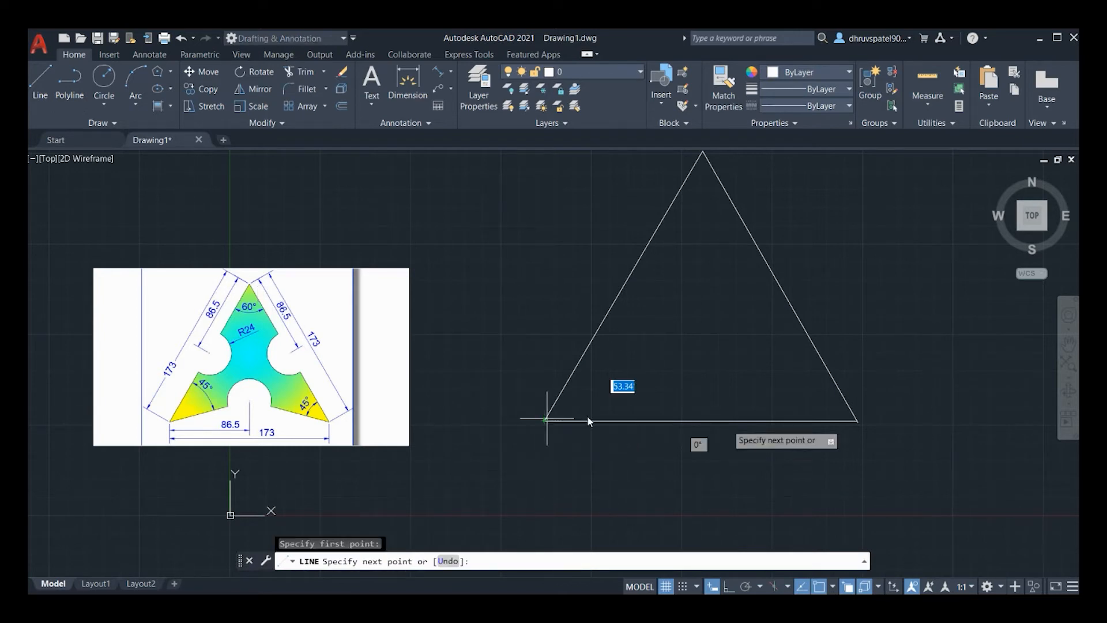
pyautogui.click(948, 317)
pyautogui.press('Return')
# Draw a line from the triangle's lower-right corner, rising at a shallow angle and ending beyond the left side.
pyautogui.press('Return')
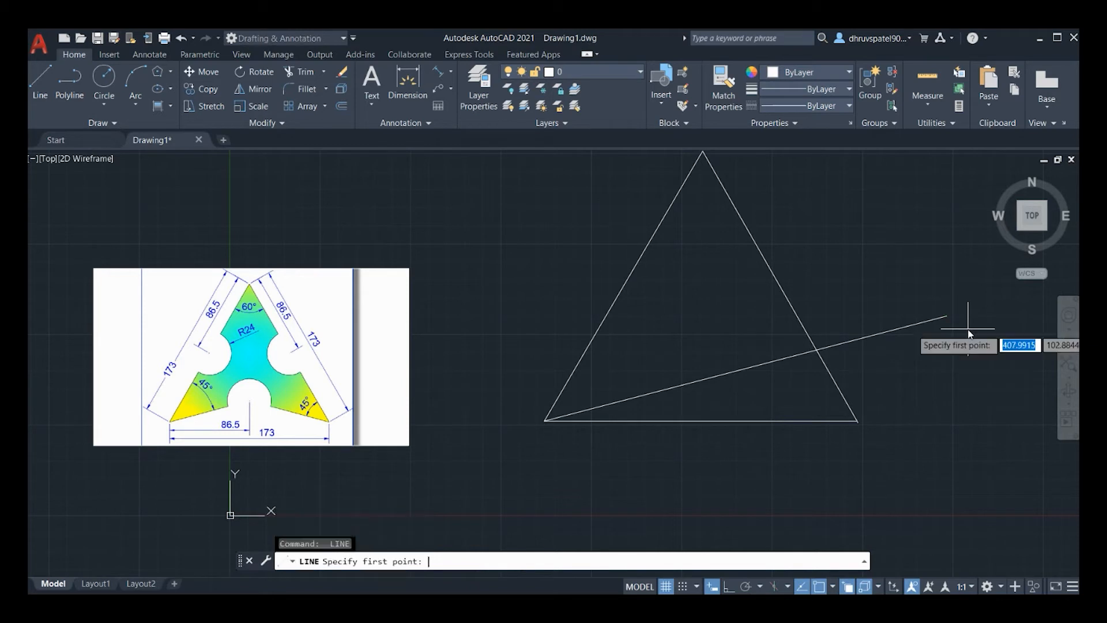
pyautogui.click(857, 420)
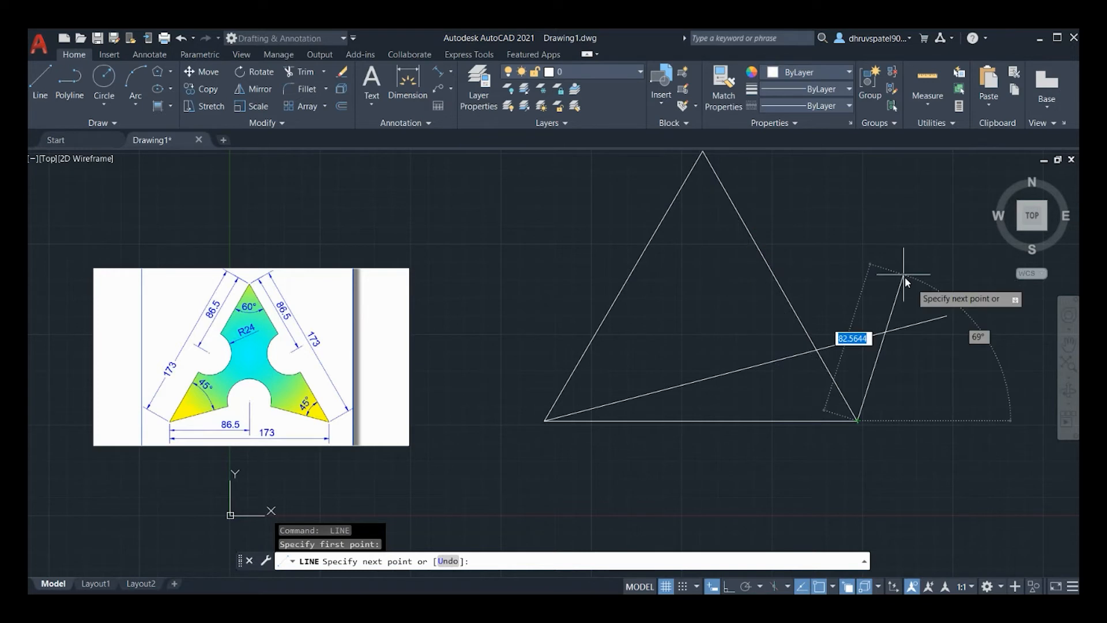
pyautogui.click(522, 329)
pyautogui.press('Return')
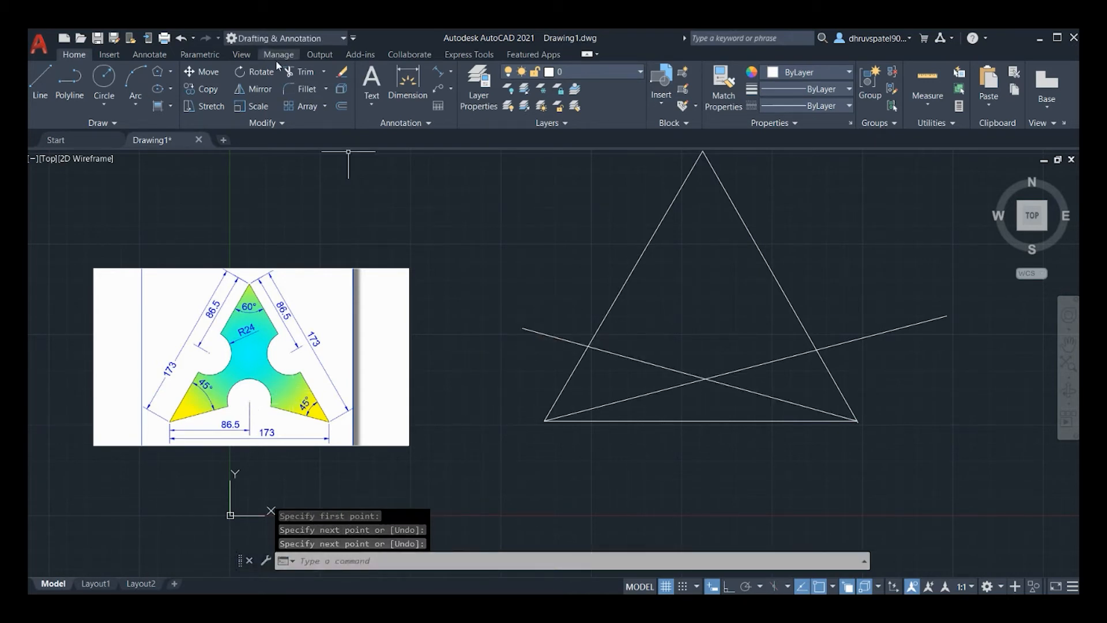
# Trim both slanted lines beyond their crossing point and remove the base, leaving a shallow inverted V between the lower corners.
pyautogui.click(306, 73)
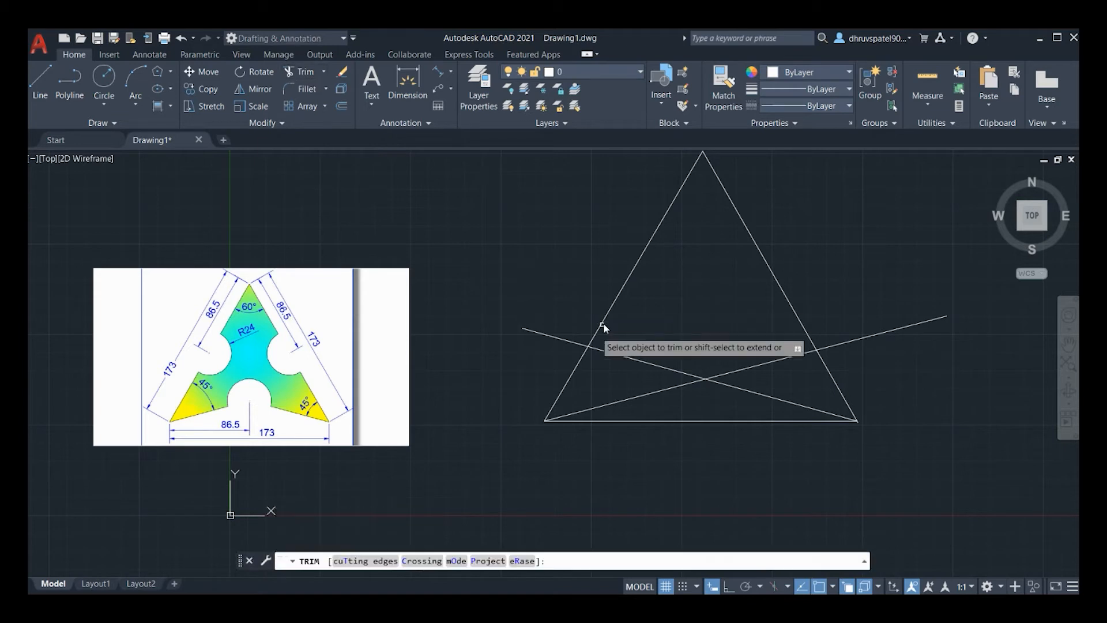
pyautogui.click(565, 341)
pyautogui.click(621, 356)
pyautogui.click(763, 363)
pyautogui.click(854, 342)
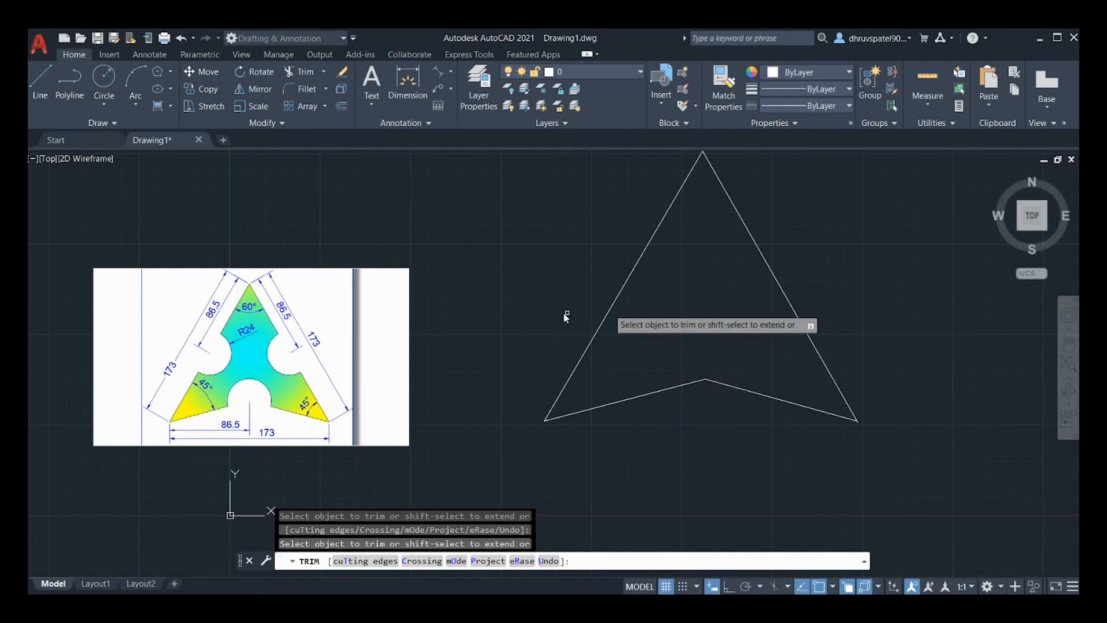
# Draw a circle of radius 24 centred on the vertex of the shallow inverted V.
pyautogui.click(107, 98)
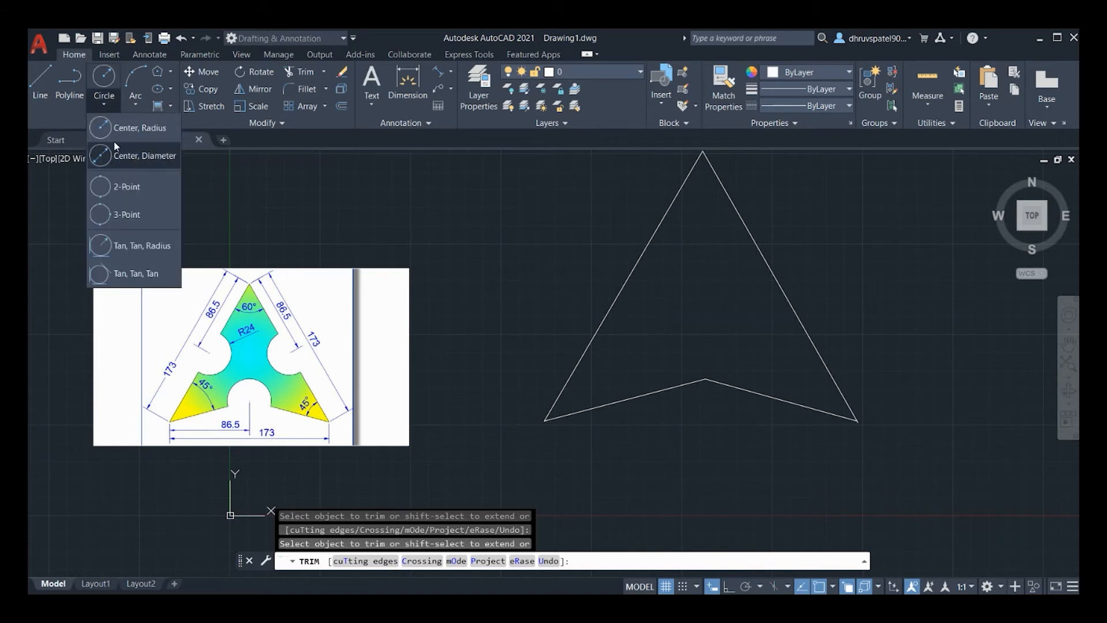
pyautogui.click(126, 130)
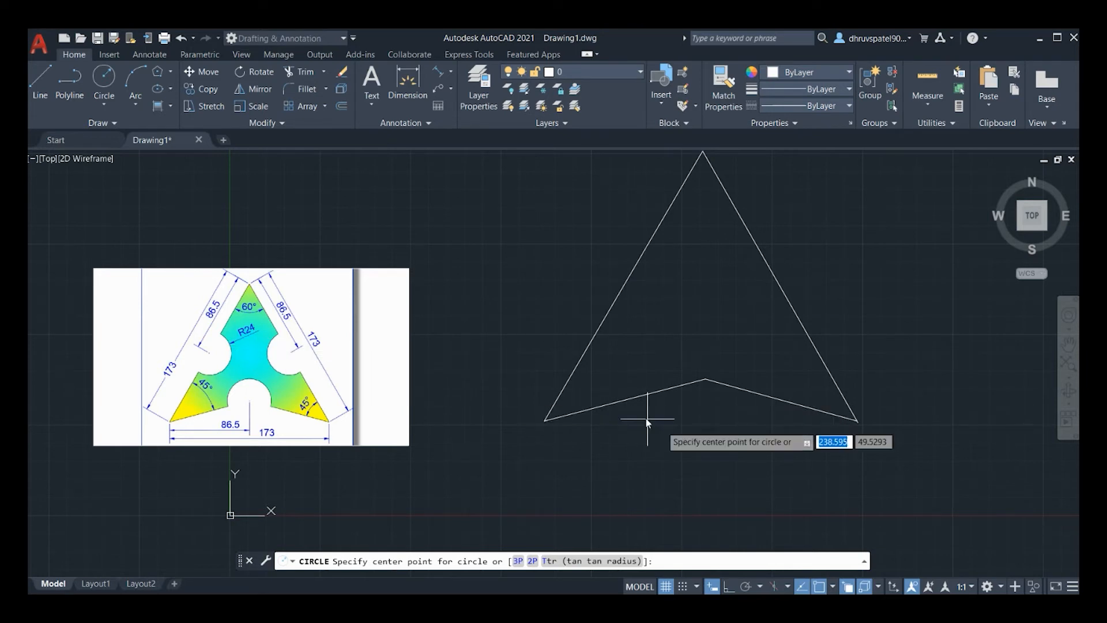
pyautogui.click(706, 379)
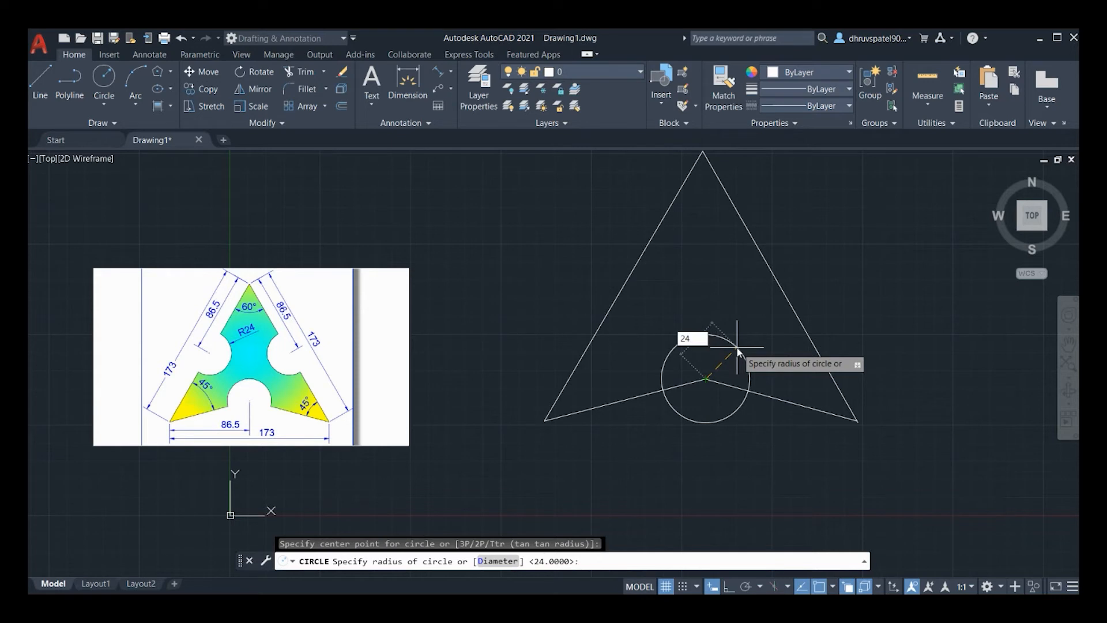
pyautogui.write('24')
pyautogui.press('Return')
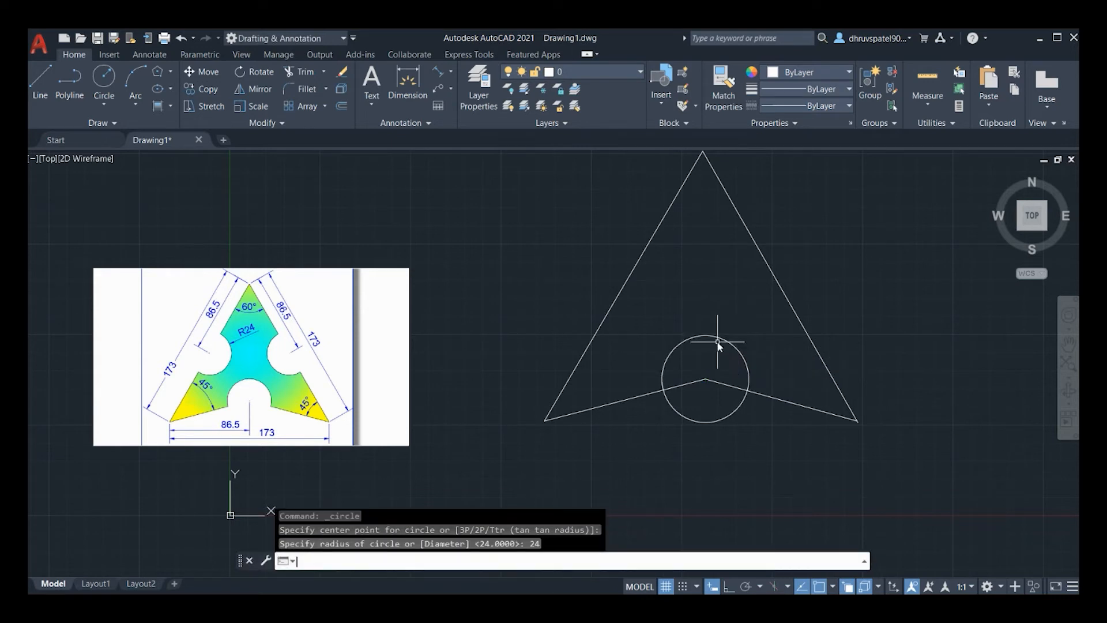
# Draw a circle of radius 24 centred on the midpoint of the triangle's left side.
pyautogui.press('Return')
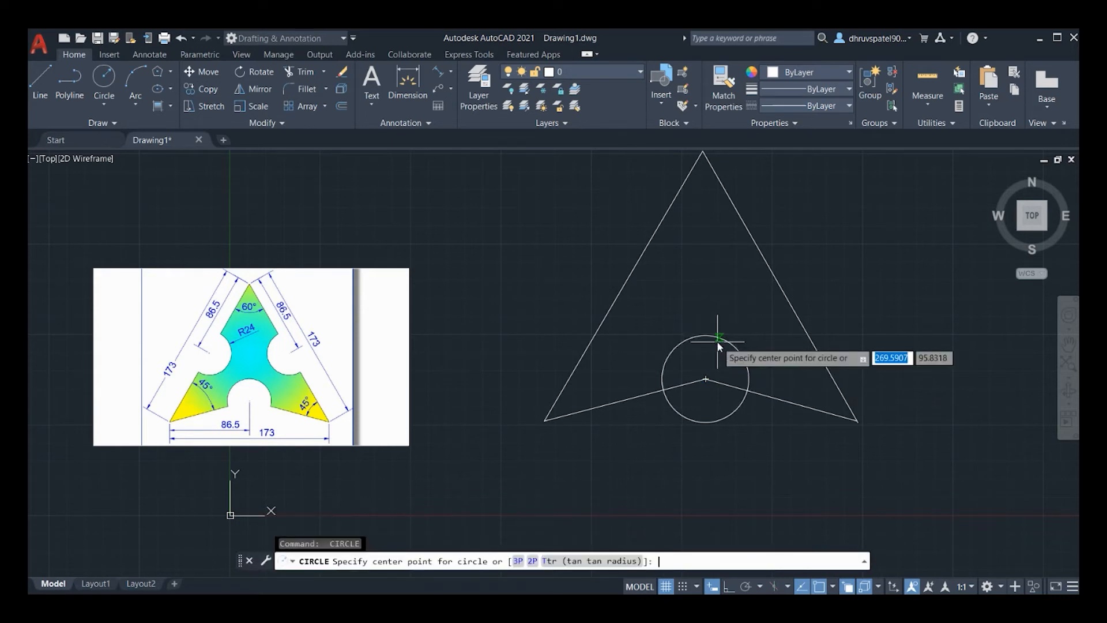
pyautogui.click(624, 285)
pyautogui.write('24')
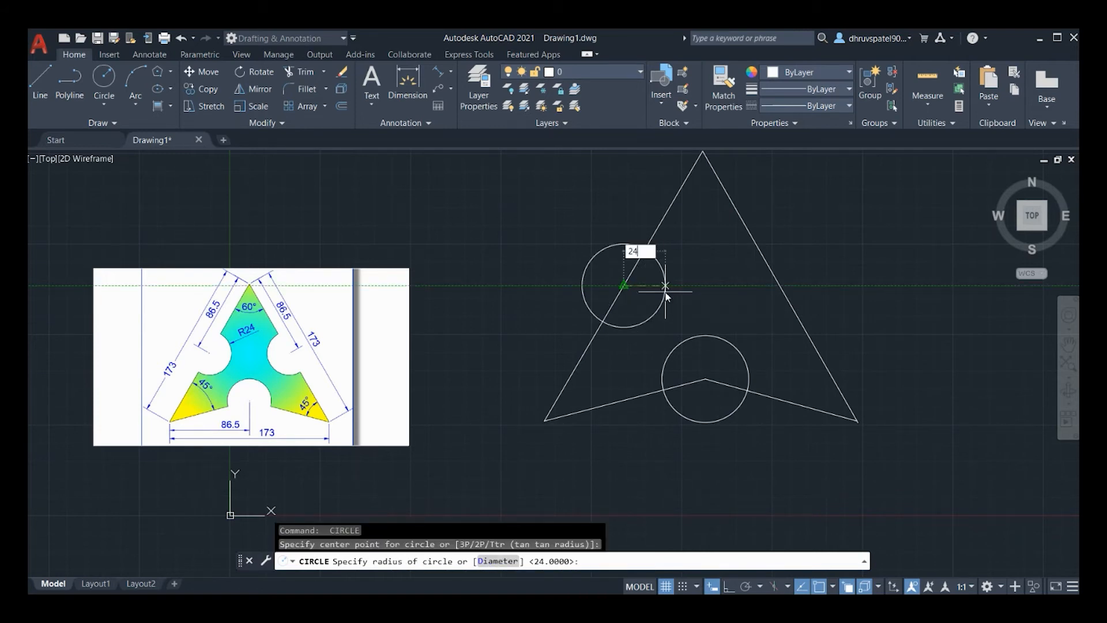
pyautogui.press('Return')
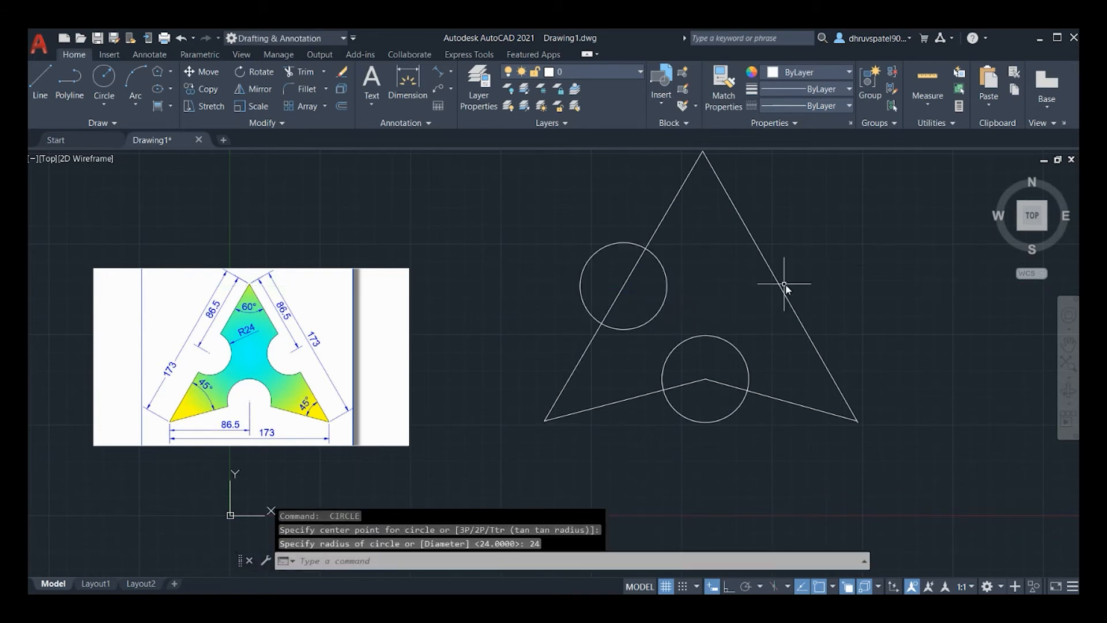
# Draw a circle of radius 24 centred on the midpoint of the triangle's right side.
pyautogui.press('Return')
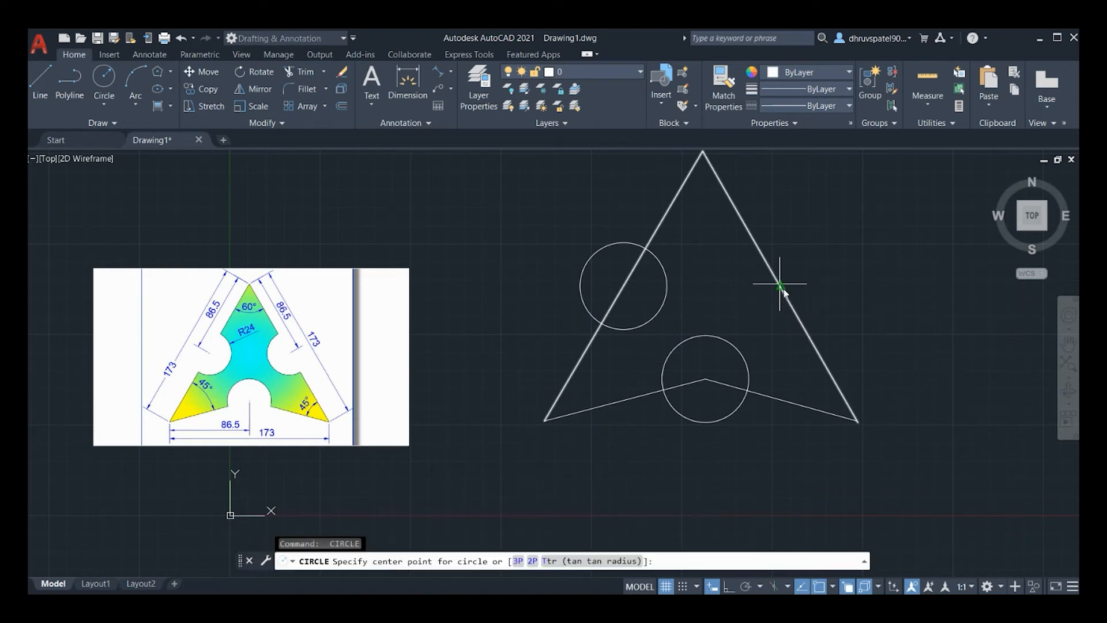
pyautogui.click(782, 286)
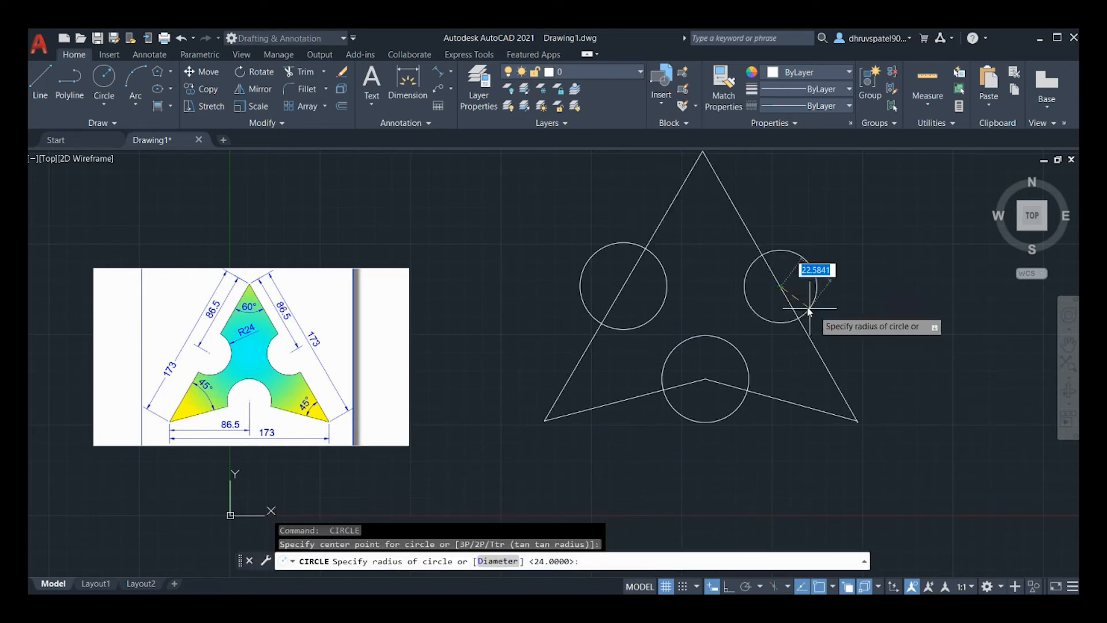
pyautogui.write('24')
pyautogui.press('Return')
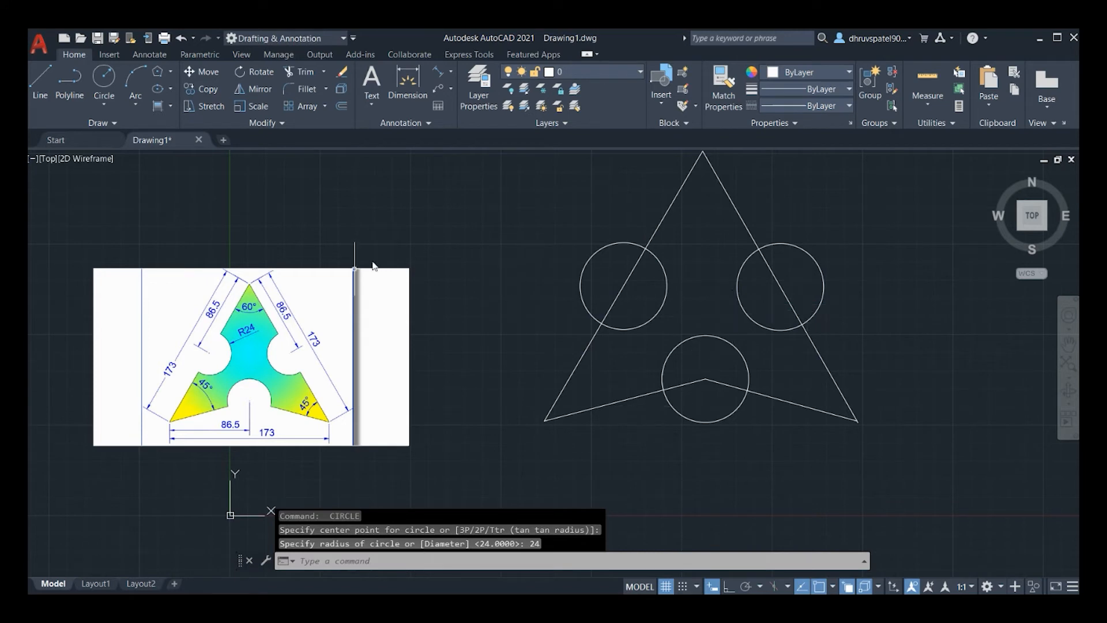
# Trim the outer arcs of the three circles and the edges crossing them, leaving three round cutouts in the triangular outline.
pyautogui.click(300, 71)
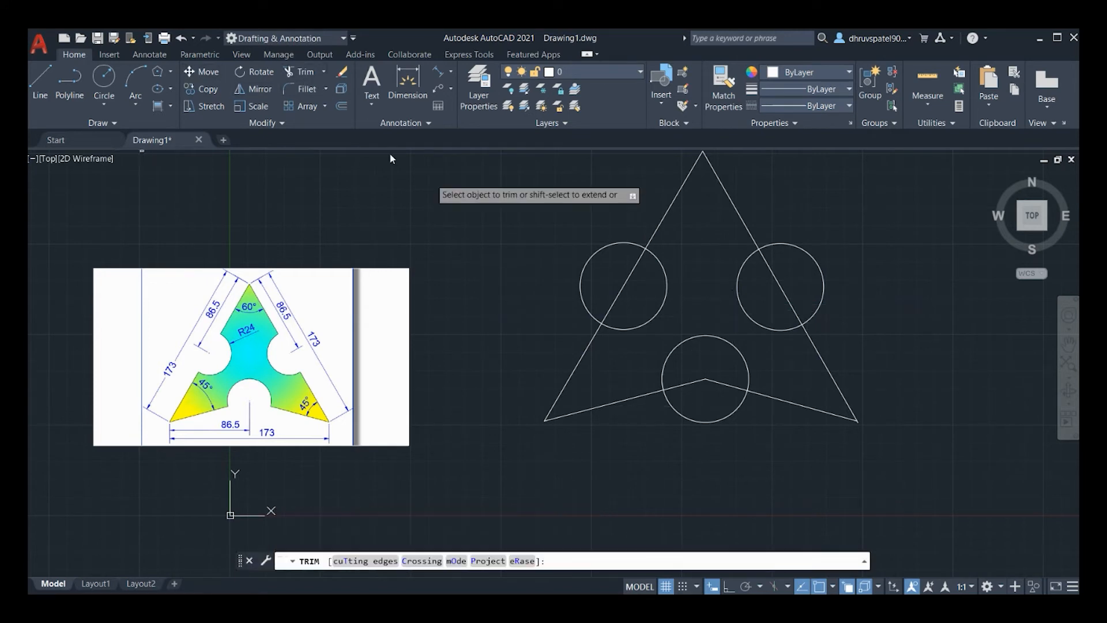
pyautogui.click(581, 280)
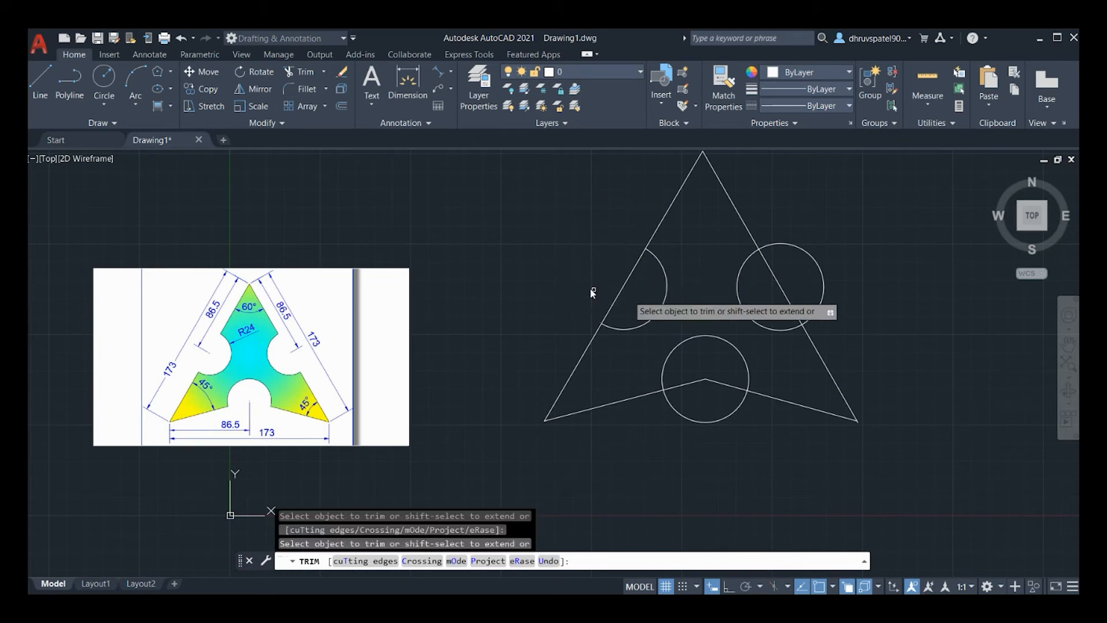
pyautogui.click(626, 288)
pyautogui.click(697, 383)
pyautogui.click(707, 385)
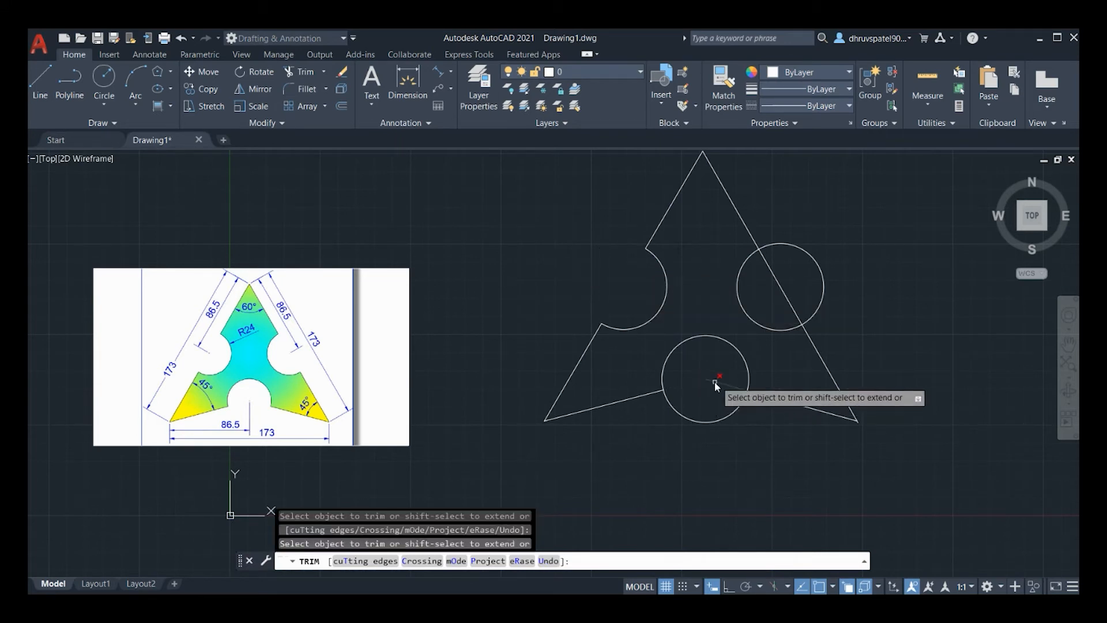
pyautogui.click(711, 423)
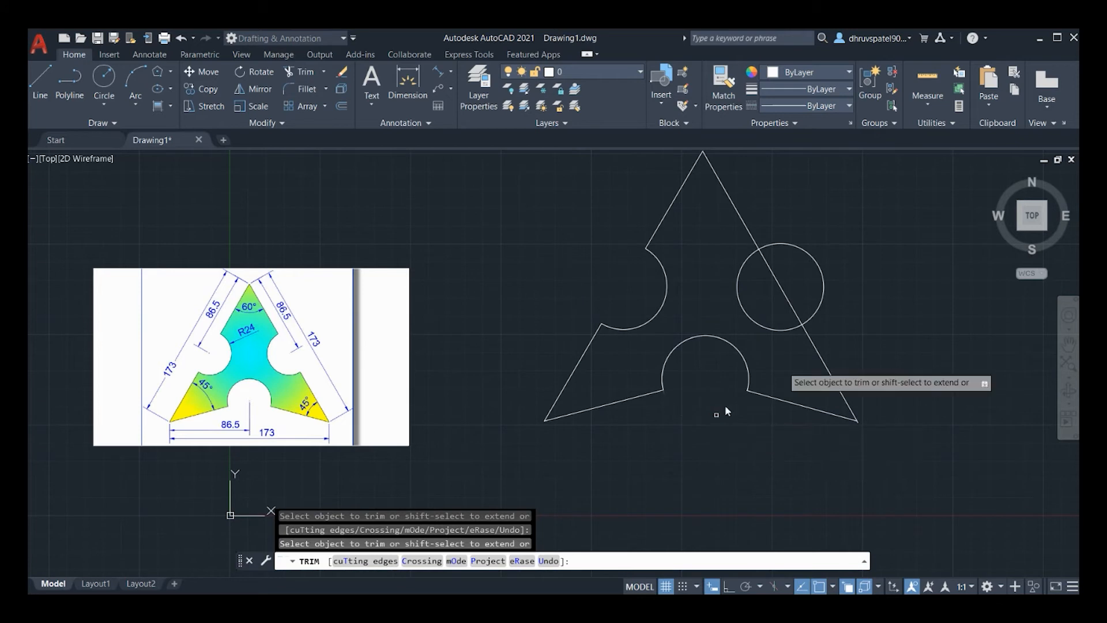
pyautogui.click(819, 312)
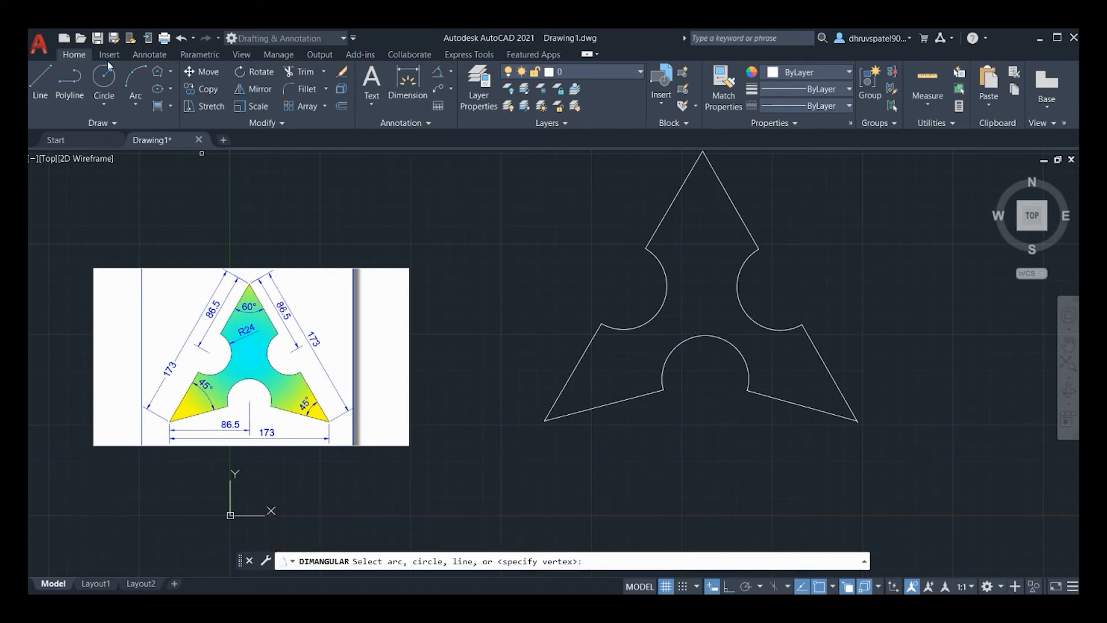
# Fill the closed profile with a GR_CYLIN gradient hatch, using Yellow as the first colour and 120 as the second.
pyautogui.click(109, 54)
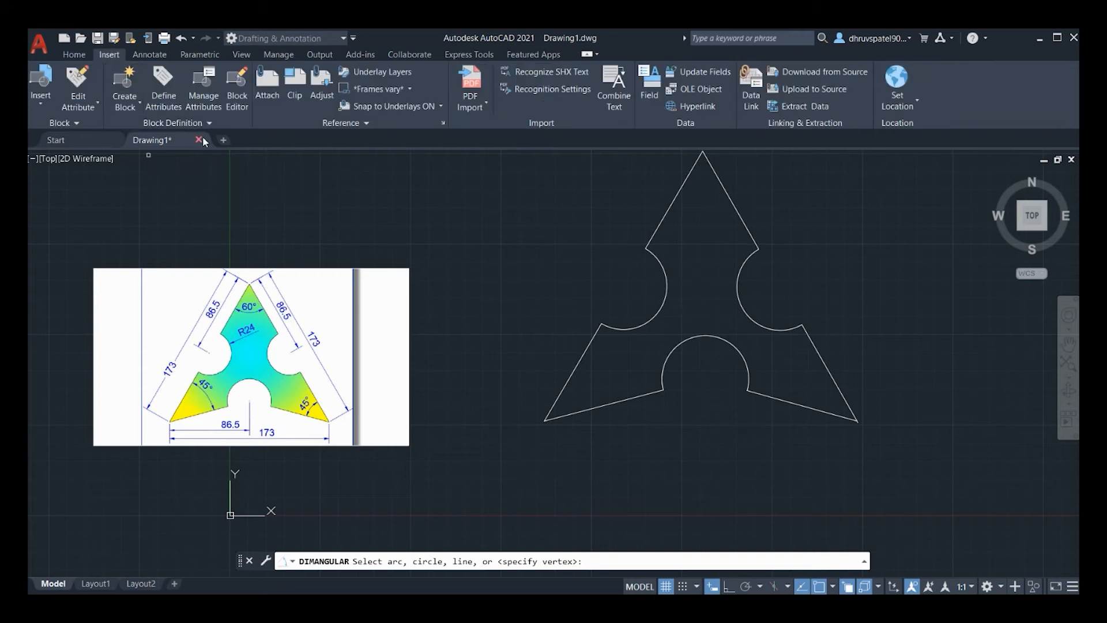
pyautogui.click(85, 54)
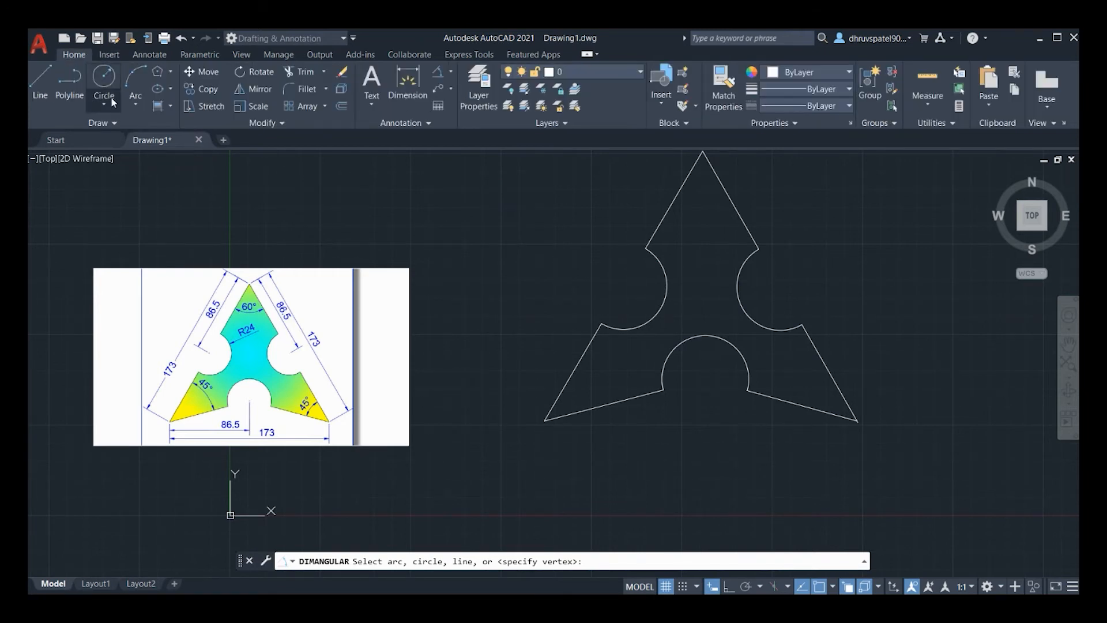
pyautogui.click(164, 106)
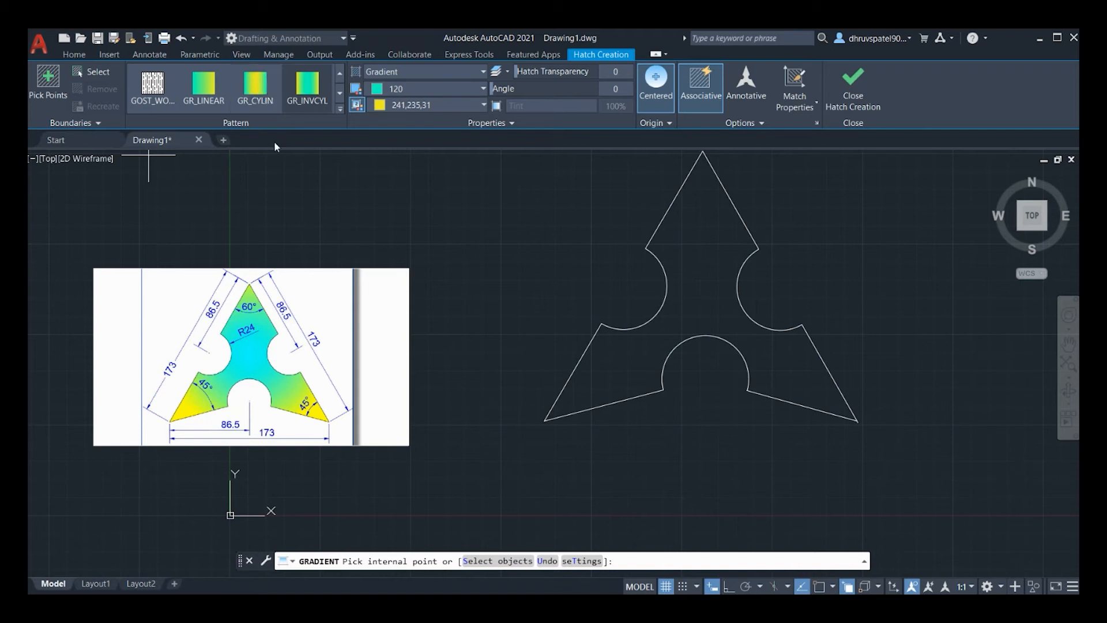
pyautogui.click(266, 87)
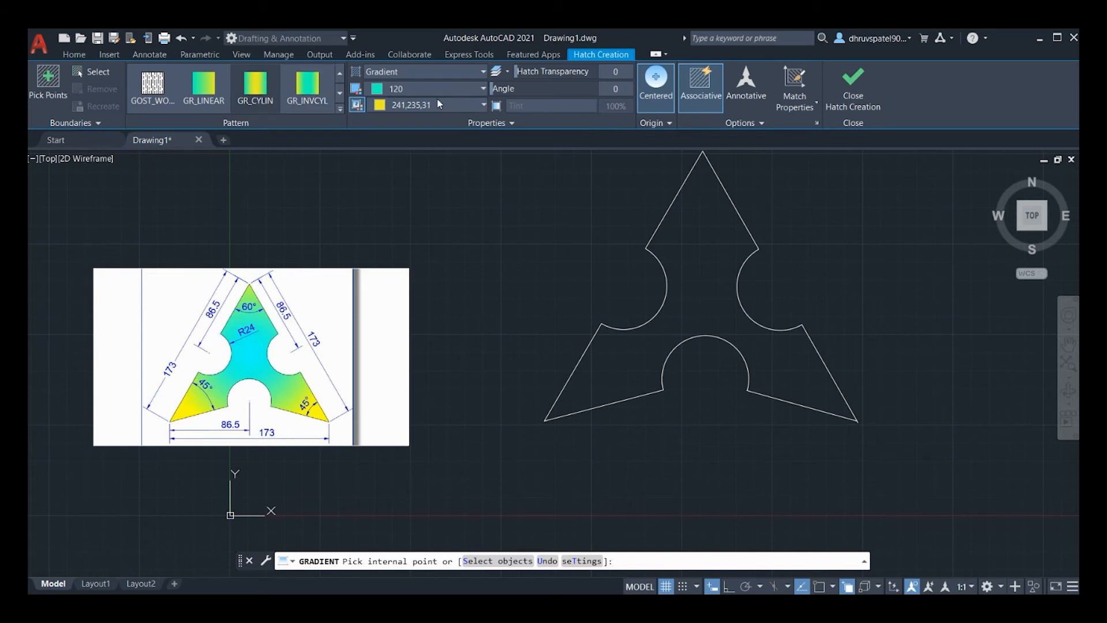
pyautogui.click(712, 270)
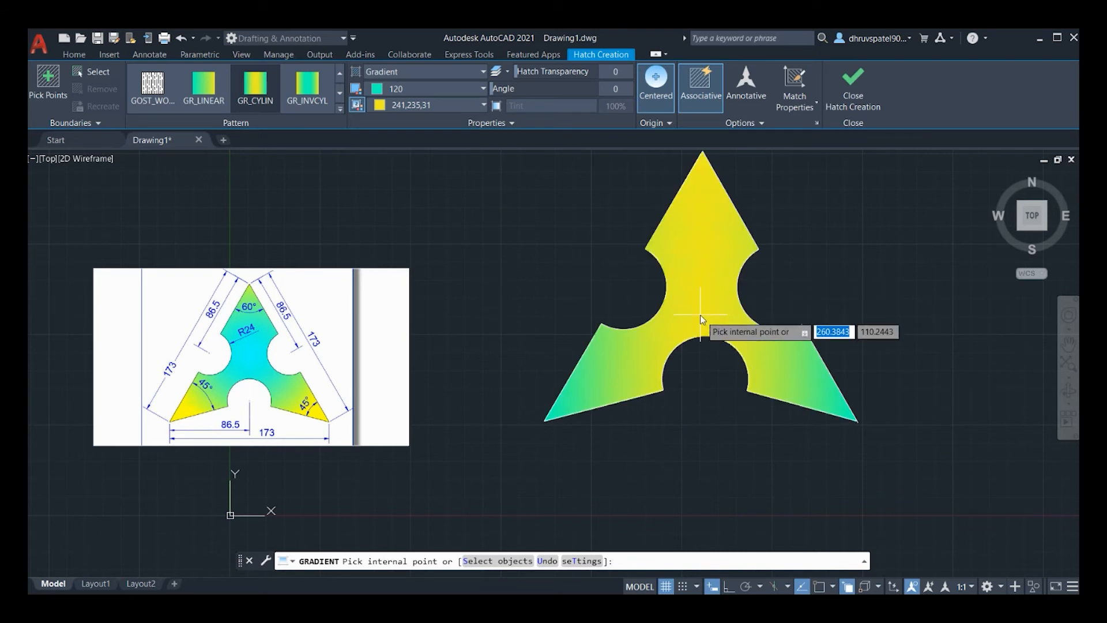
pyautogui.click(466, 90)
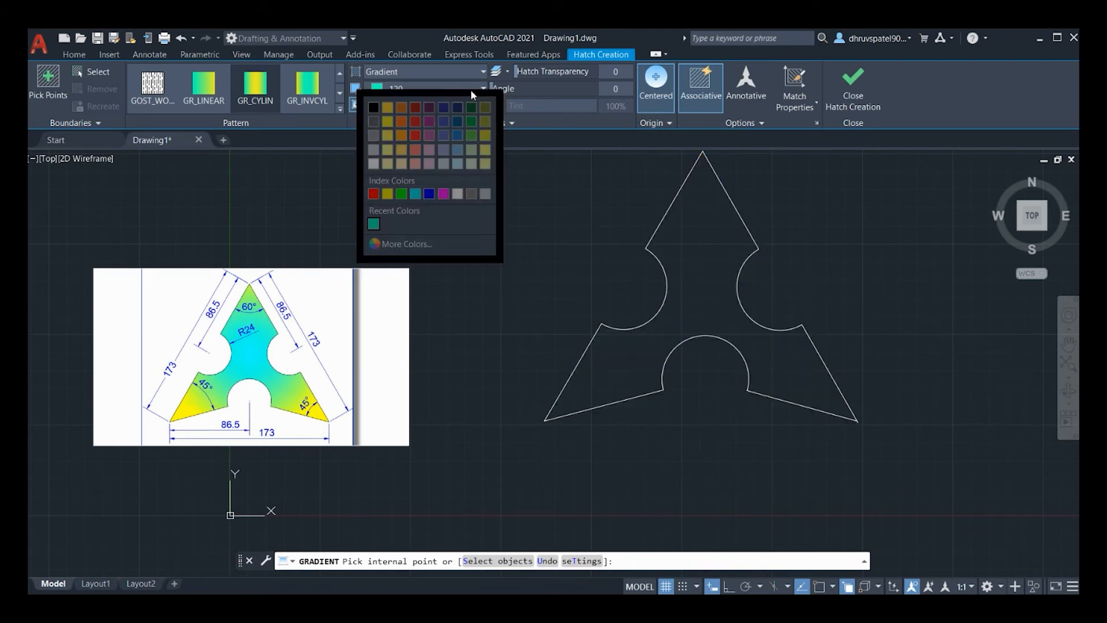
pyautogui.click(387, 195)
pyautogui.click(445, 104)
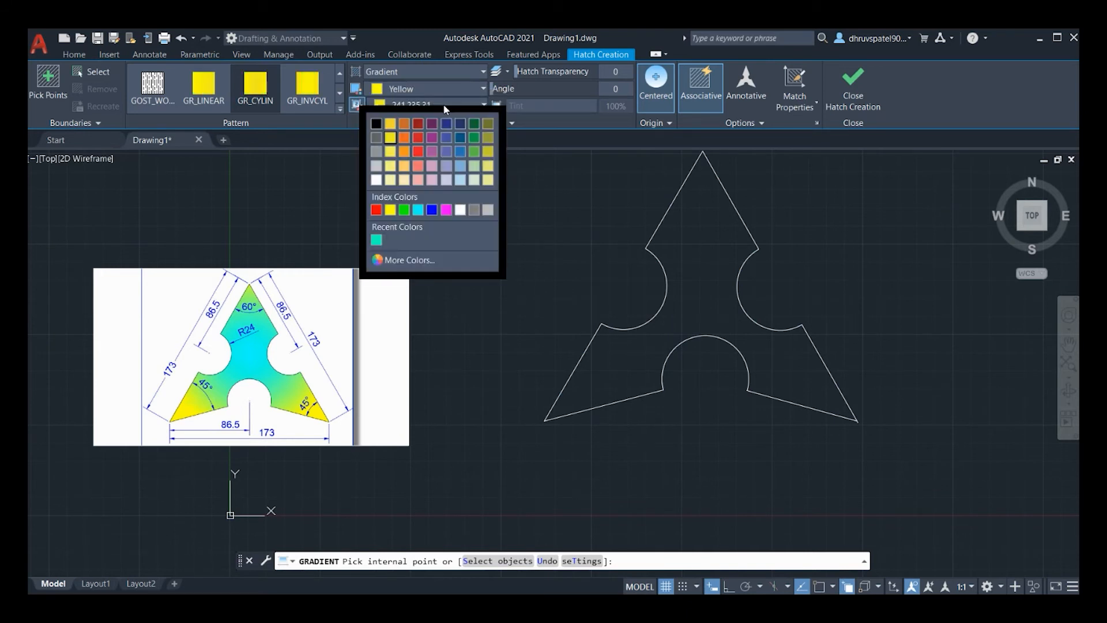
pyautogui.click(376, 240)
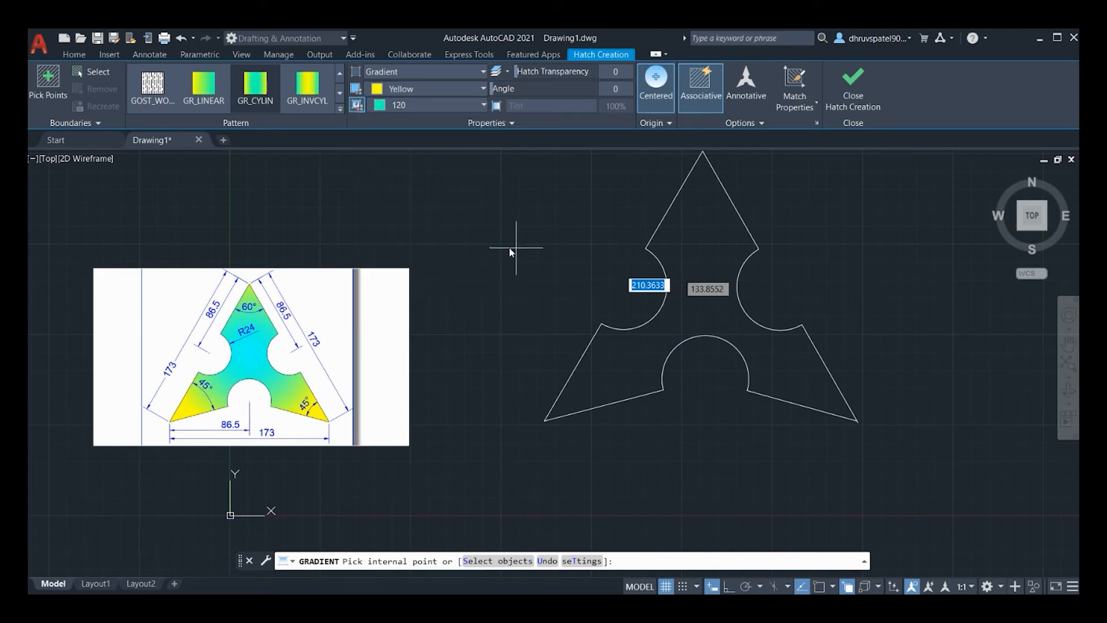
pyautogui.click(703, 268)
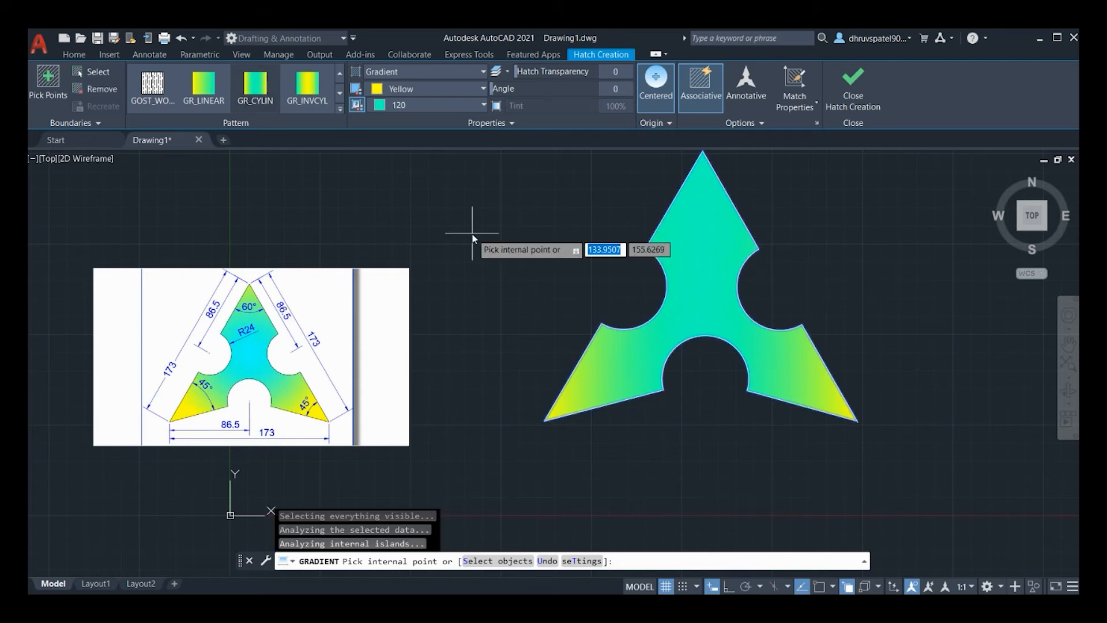
pyautogui.press('Return')
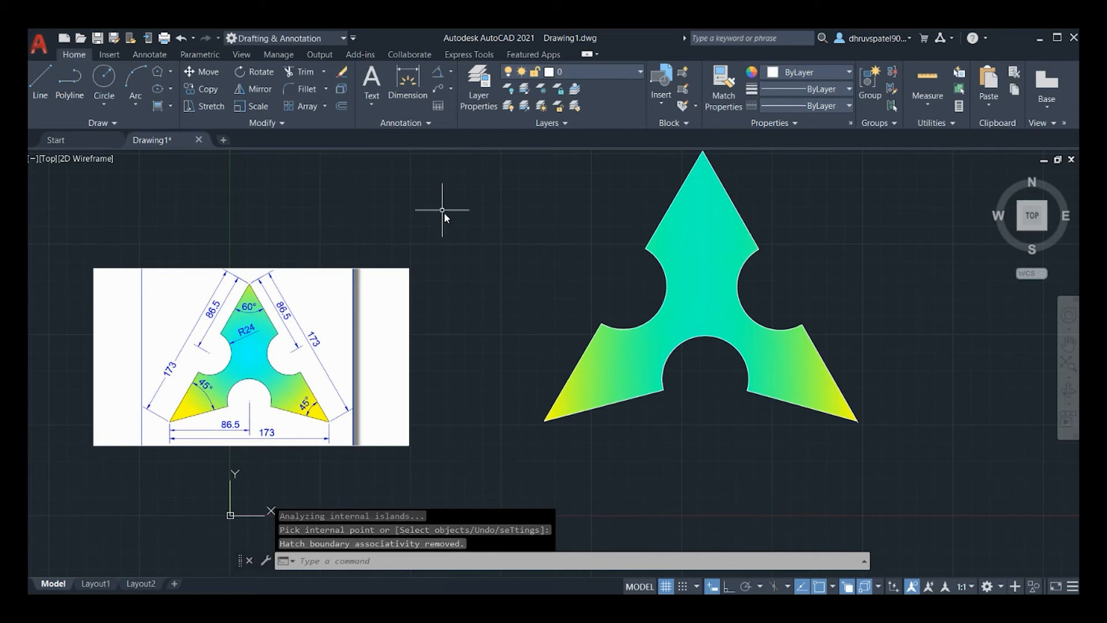
# Add an angular dimension between the two edges meeting at the apex, placing its arc inside the upper point.
pyautogui.click(450, 74)
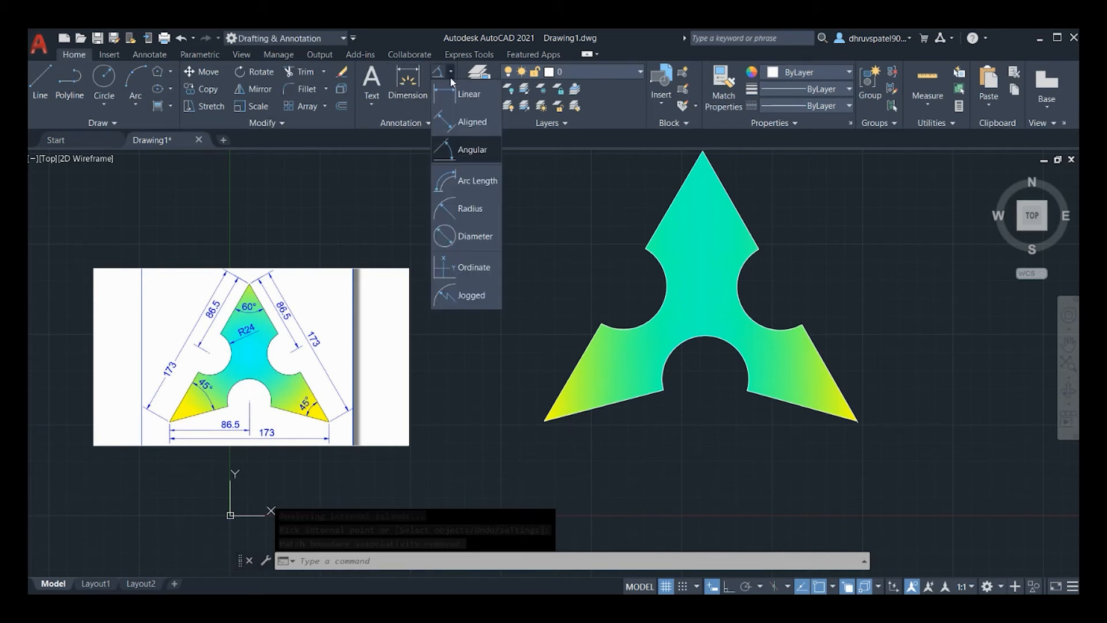
pyautogui.click(481, 151)
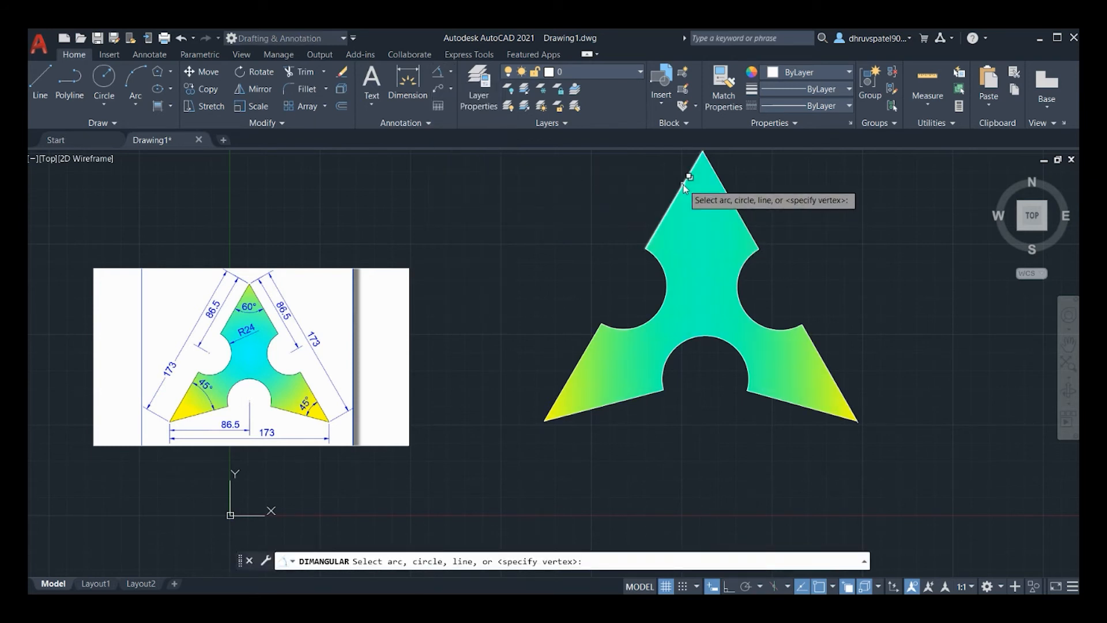
pyautogui.click(716, 199)
pyautogui.click(717, 237)
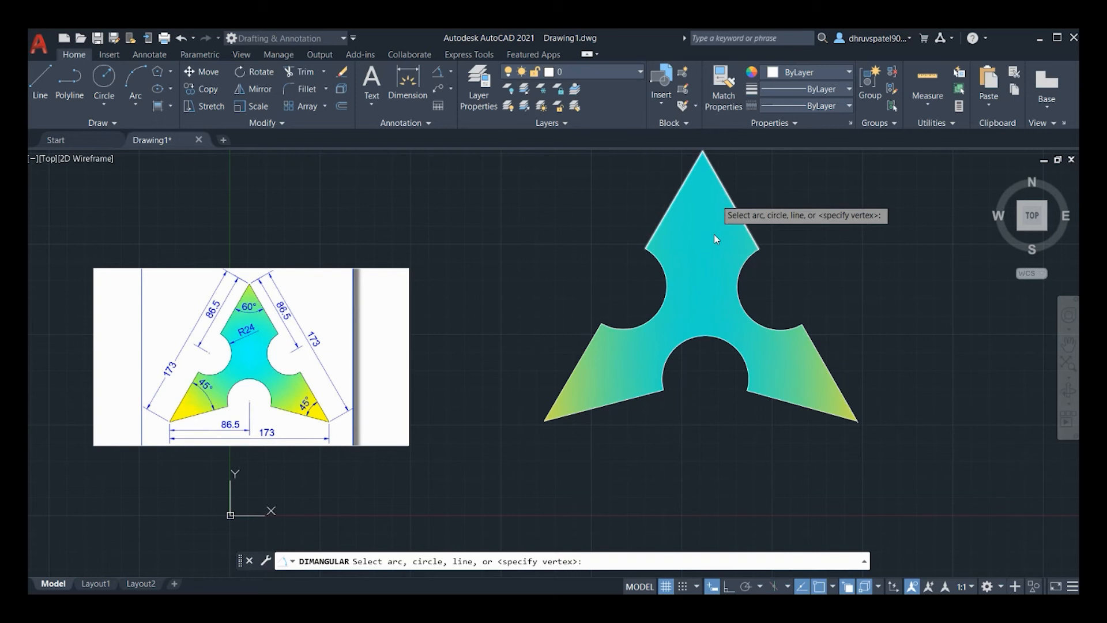
pyautogui.click(733, 203)
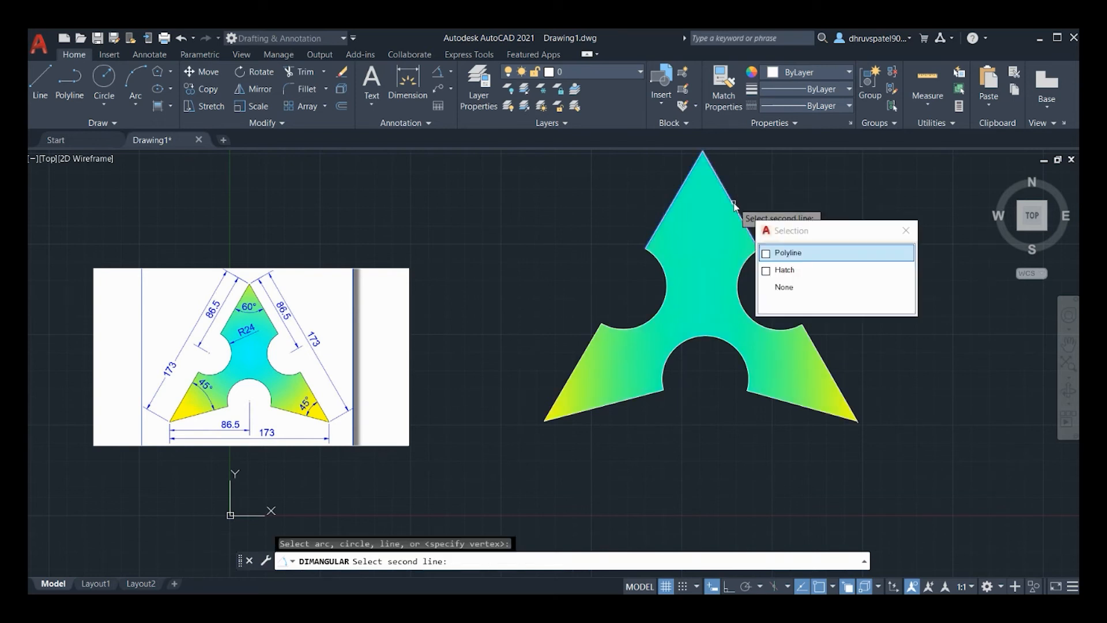
pyautogui.click(762, 256)
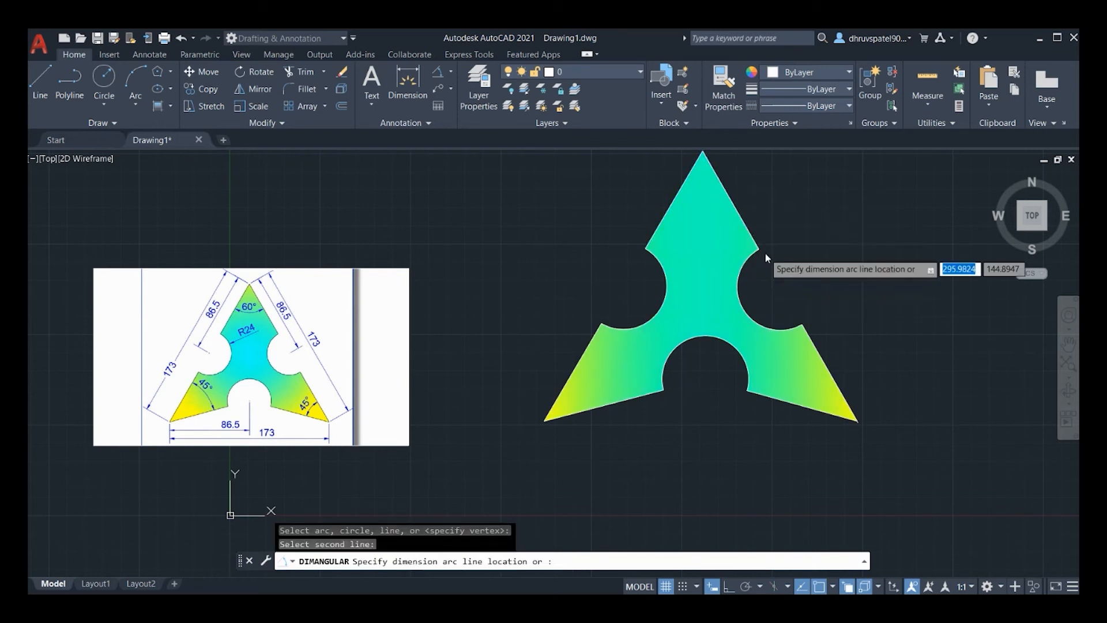
pyautogui.click(717, 223)
# Add an angular dimension between the two edges of the lower-left corner, placing its arc inside the filled shape.
pyautogui.press('Return')
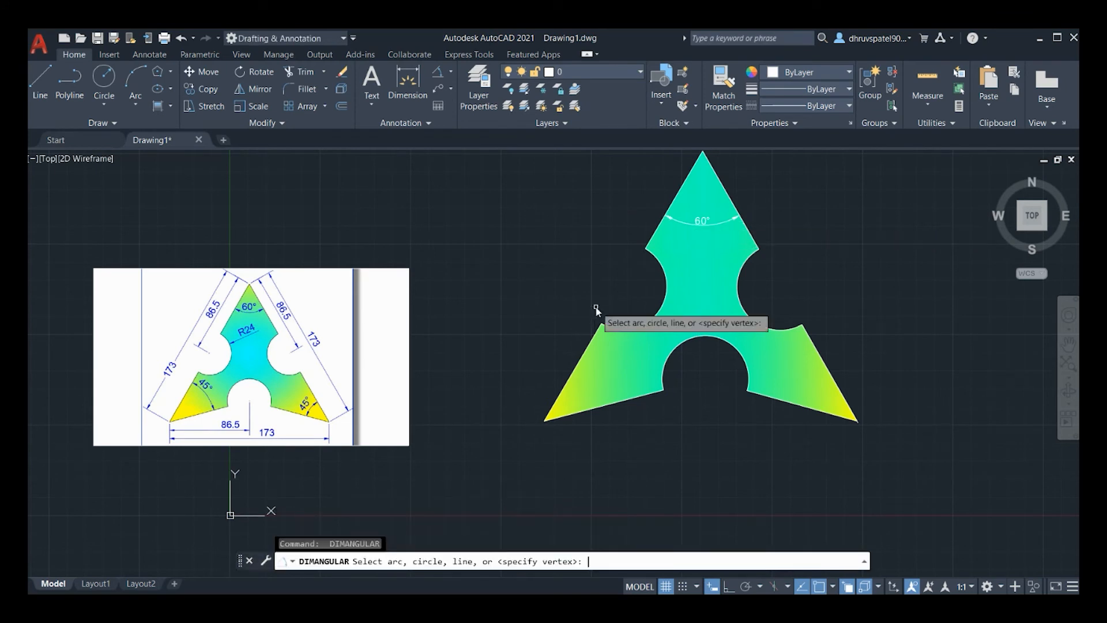
pyautogui.click(574, 369)
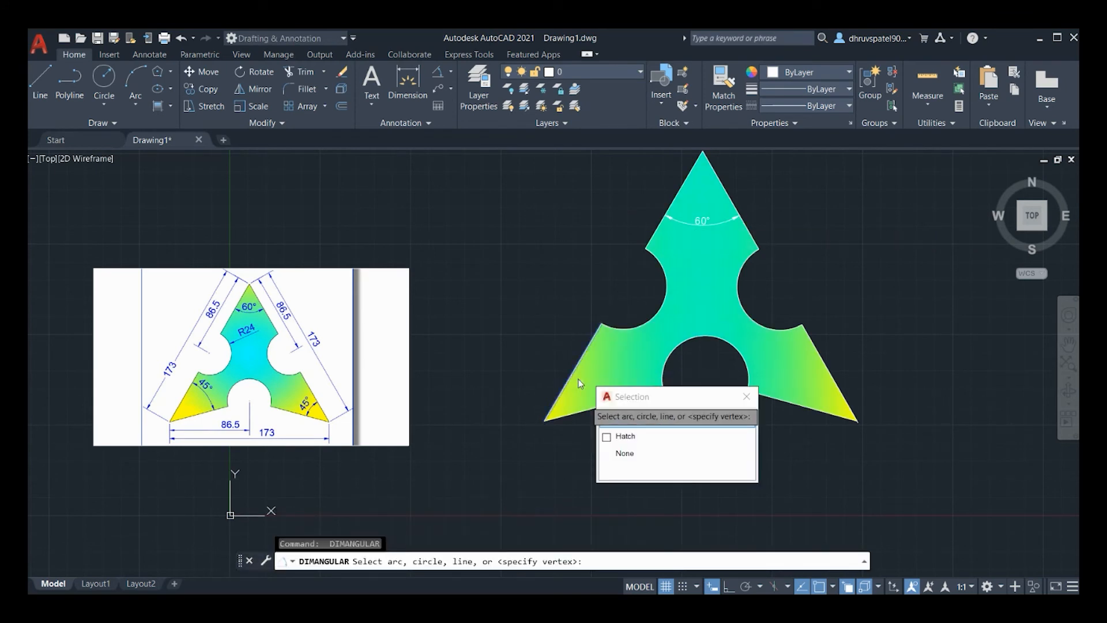
pyautogui.click(604, 419)
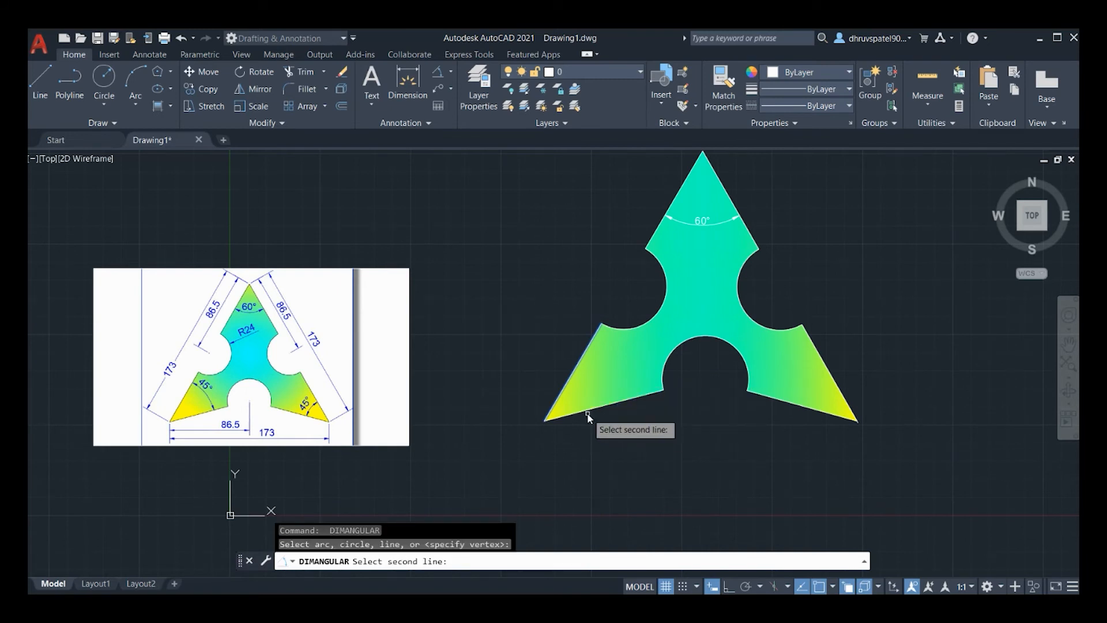
pyautogui.click(587, 411)
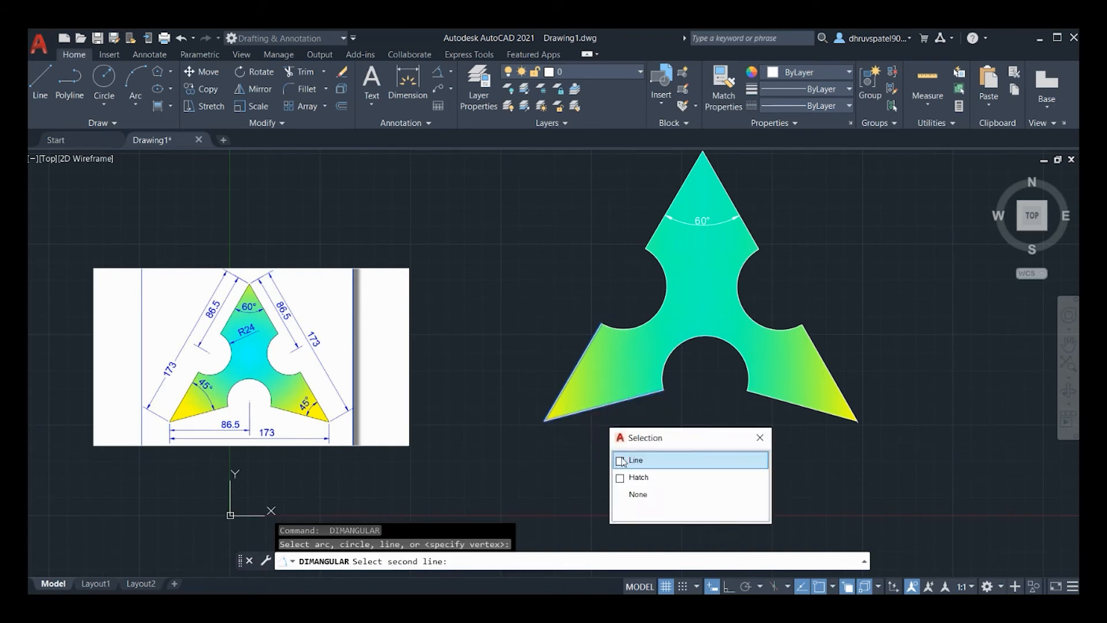
pyautogui.click(617, 375)
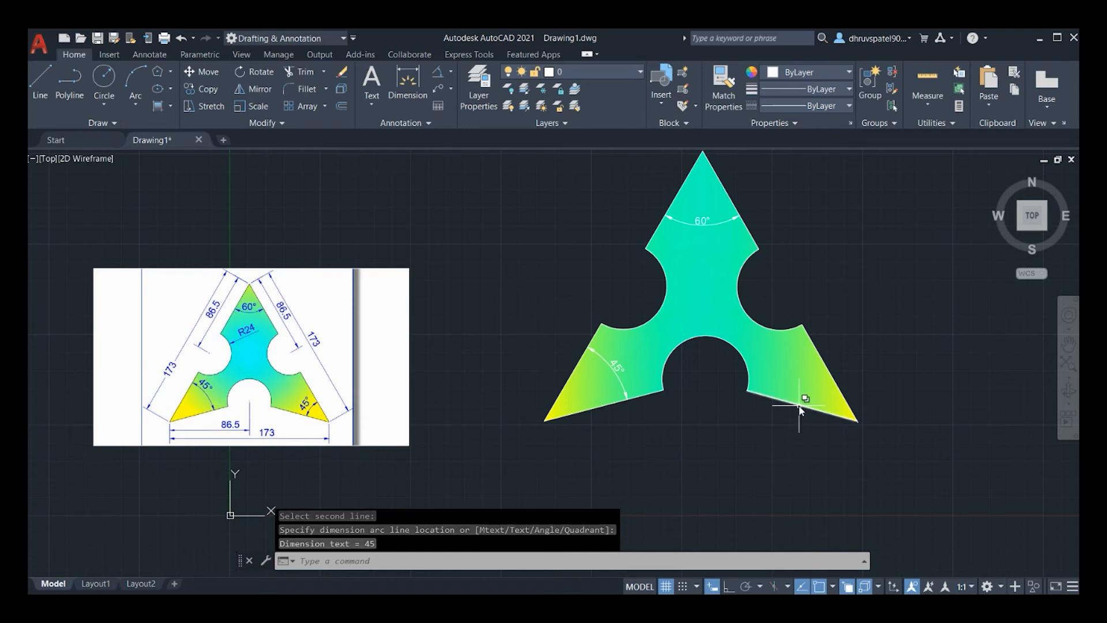
# Add an angular dimension between the two edges of the lower-right corner, placing its arc inside the filled shape.
pyautogui.press('space')
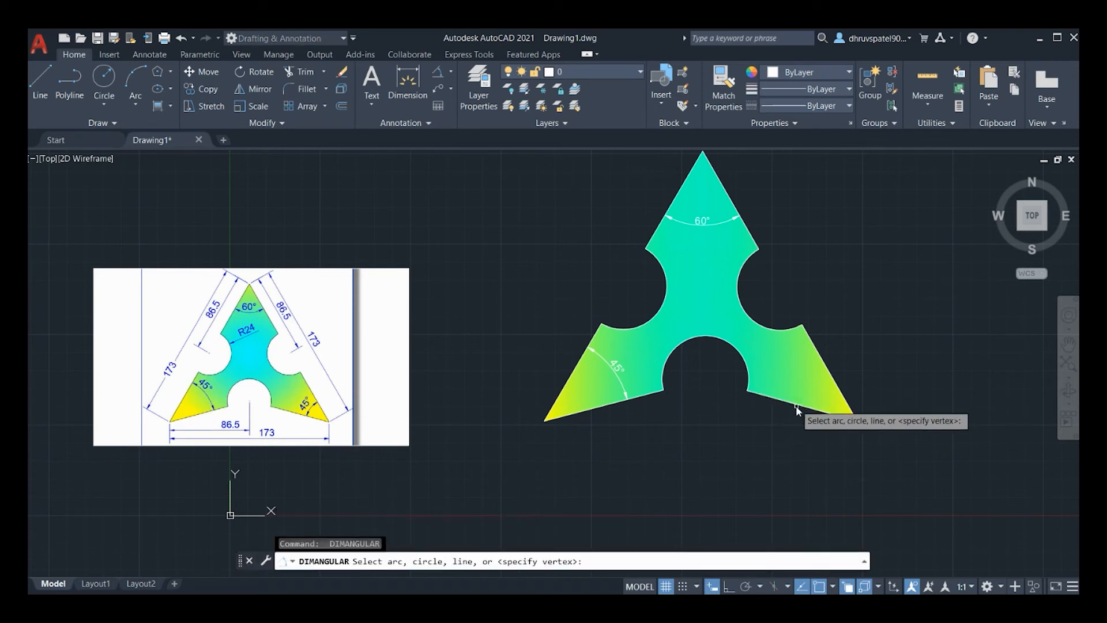
pyautogui.click(796, 406)
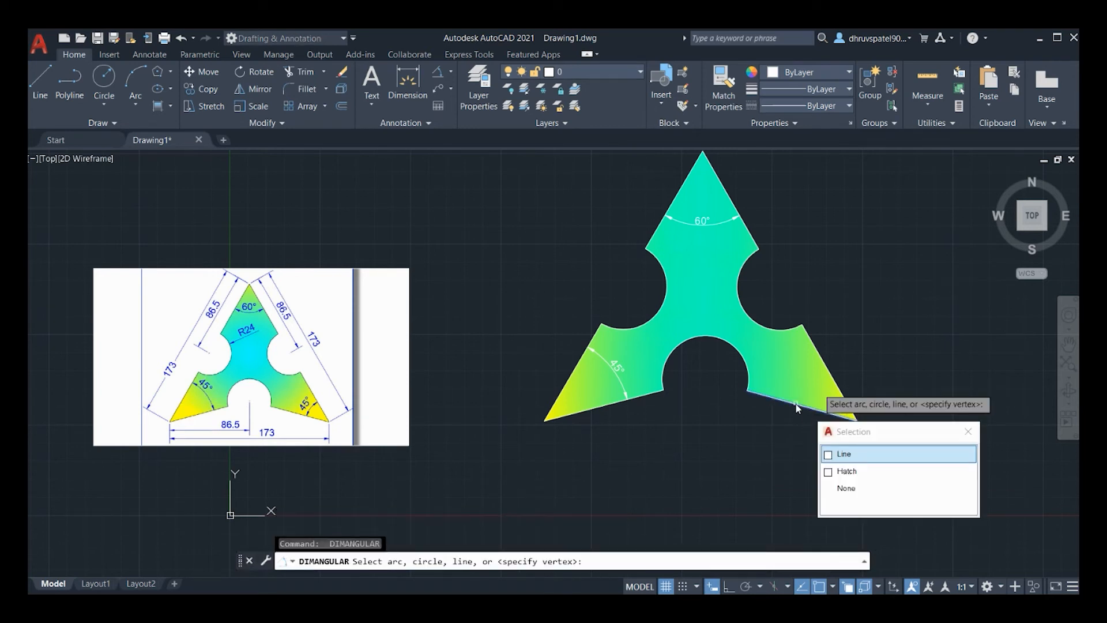
pyautogui.click(830, 458)
pyautogui.click(840, 391)
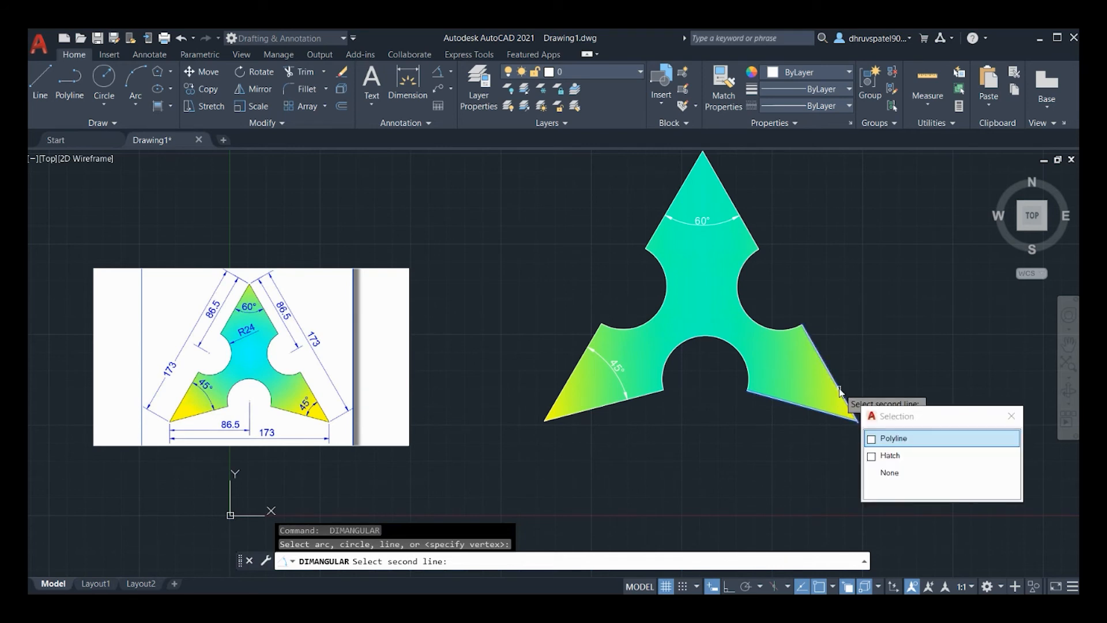
pyautogui.click(873, 441)
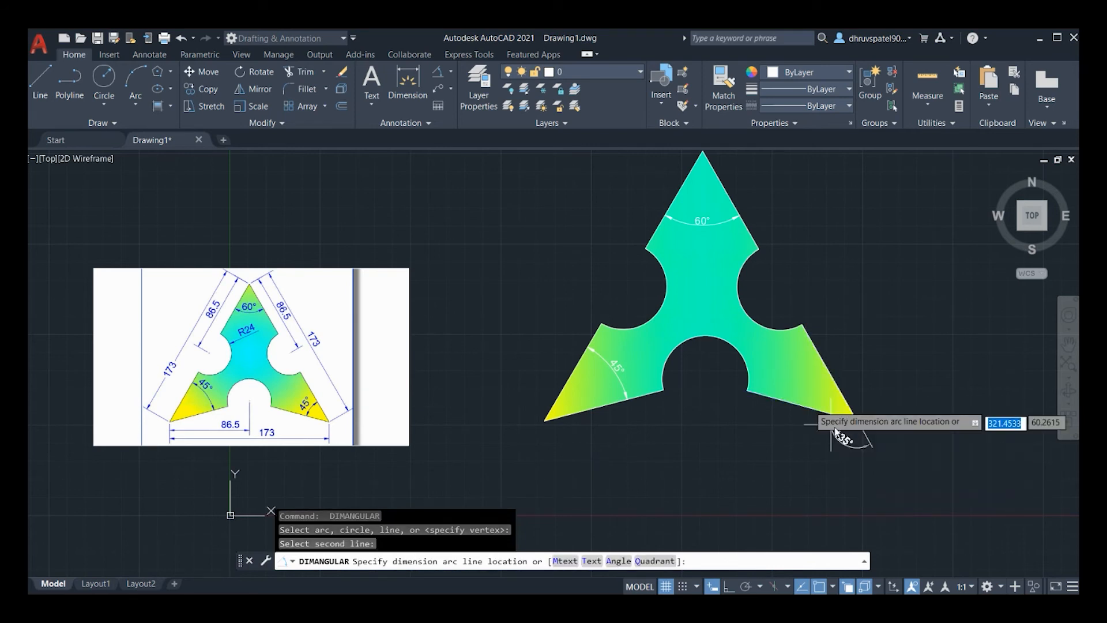
pyautogui.click(797, 371)
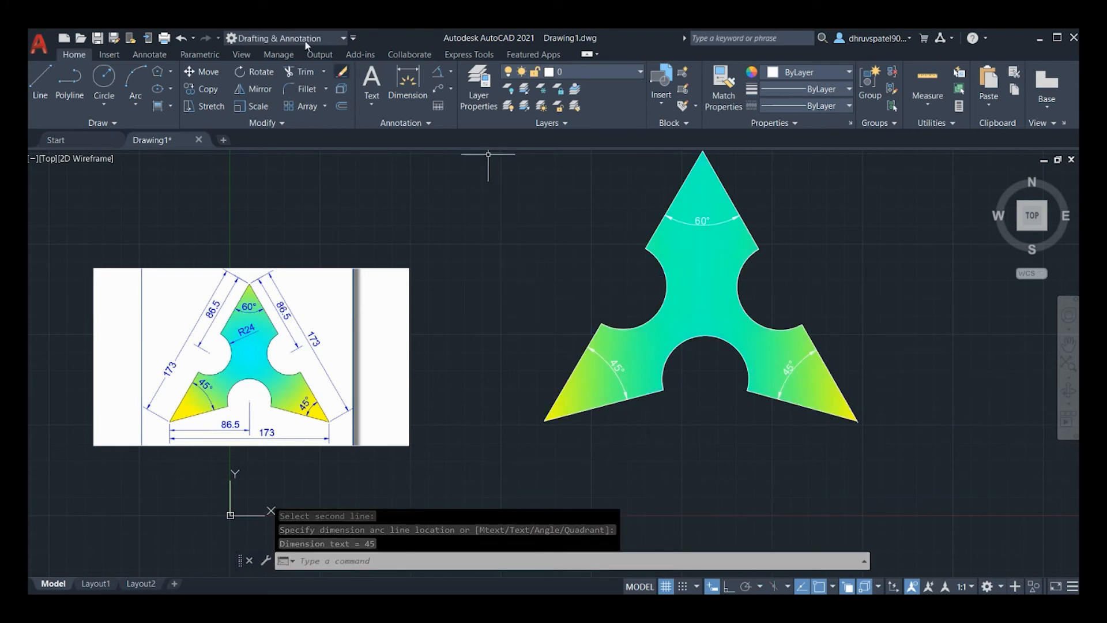
# Add a radius dimension to the upper-left round cutout, placing its text inside the filled shape below the apex angle.
pyautogui.click(448, 76)
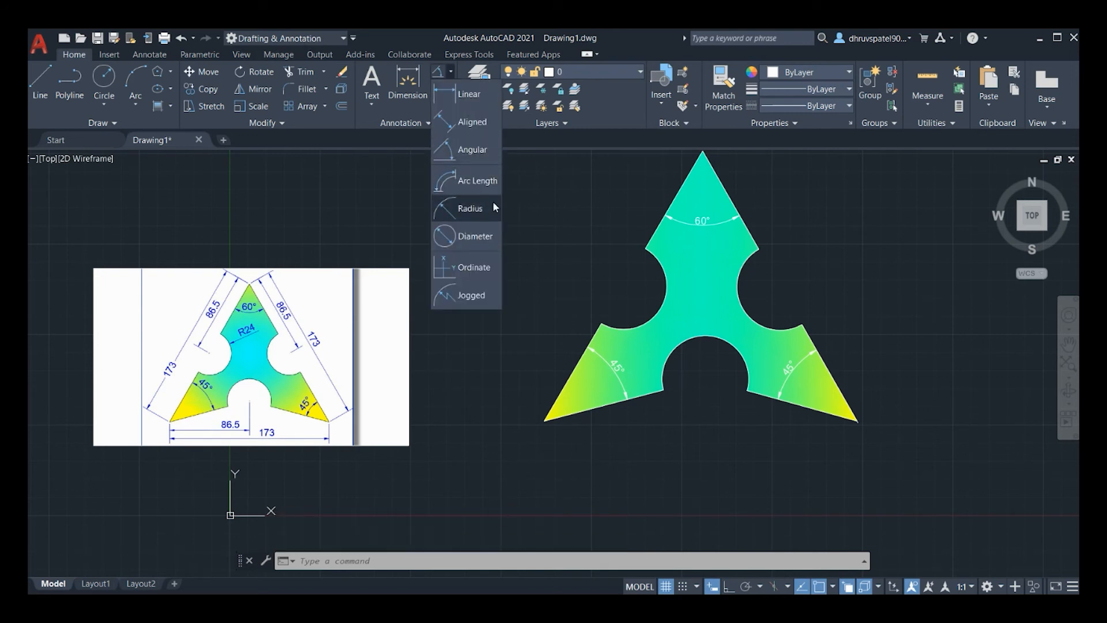
pyautogui.click(470, 208)
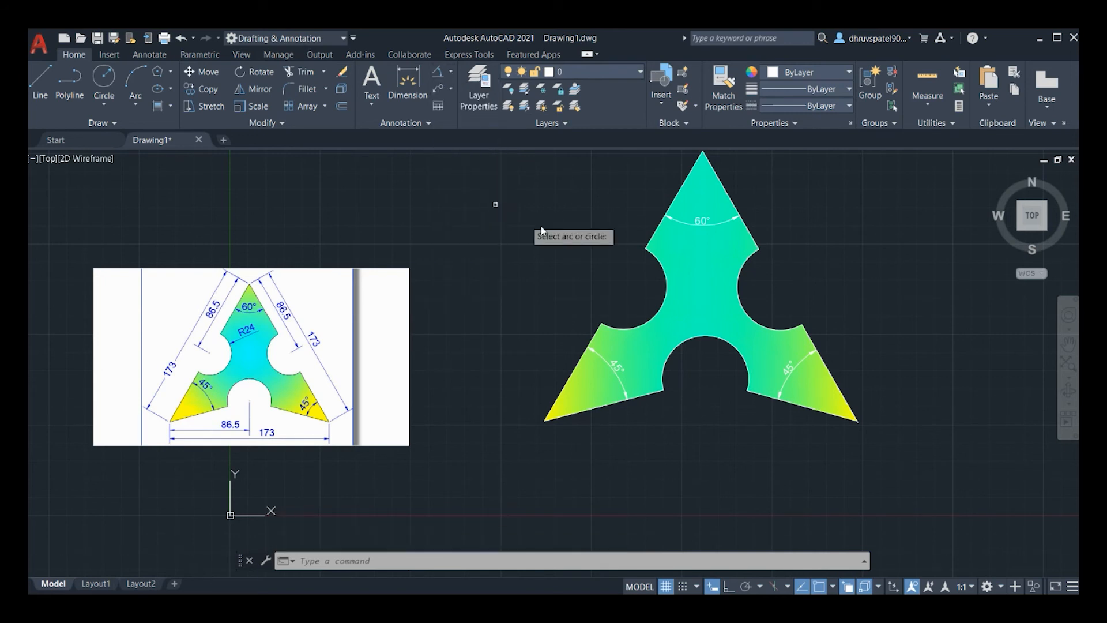
pyautogui.click(667, 278)
pyautogui.click(698, 326)
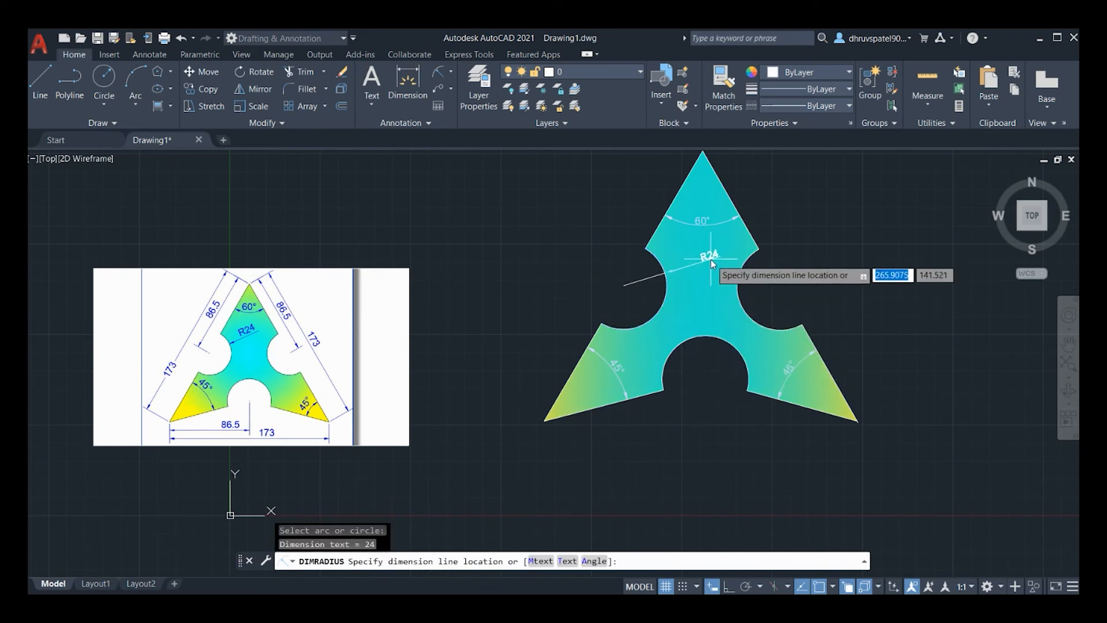
pyautogui.click(692, 266)
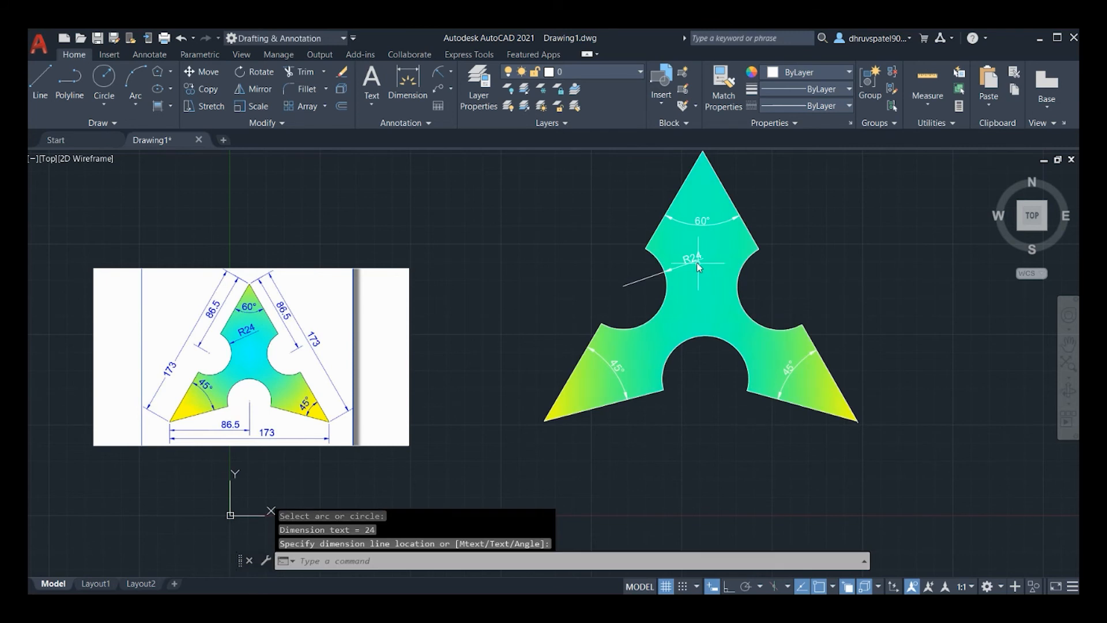
# Add an aligned dimension from the apex to the lower-left corner, placing its line well outside the profile's left side.
pyautogui.click(451, 71)
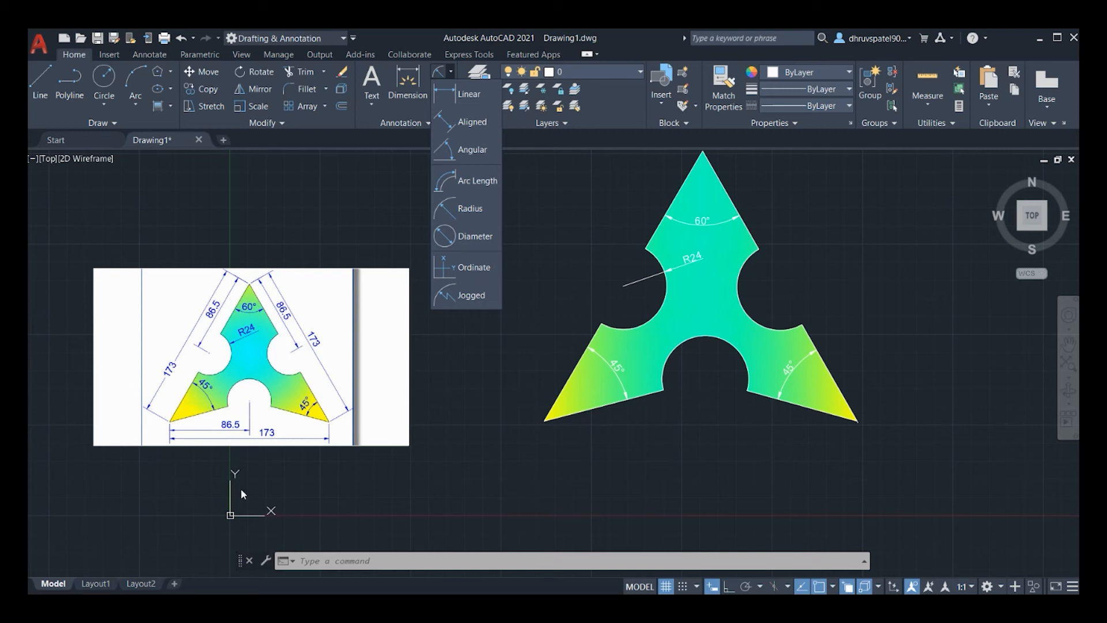
pyautogui.click(472, 125)
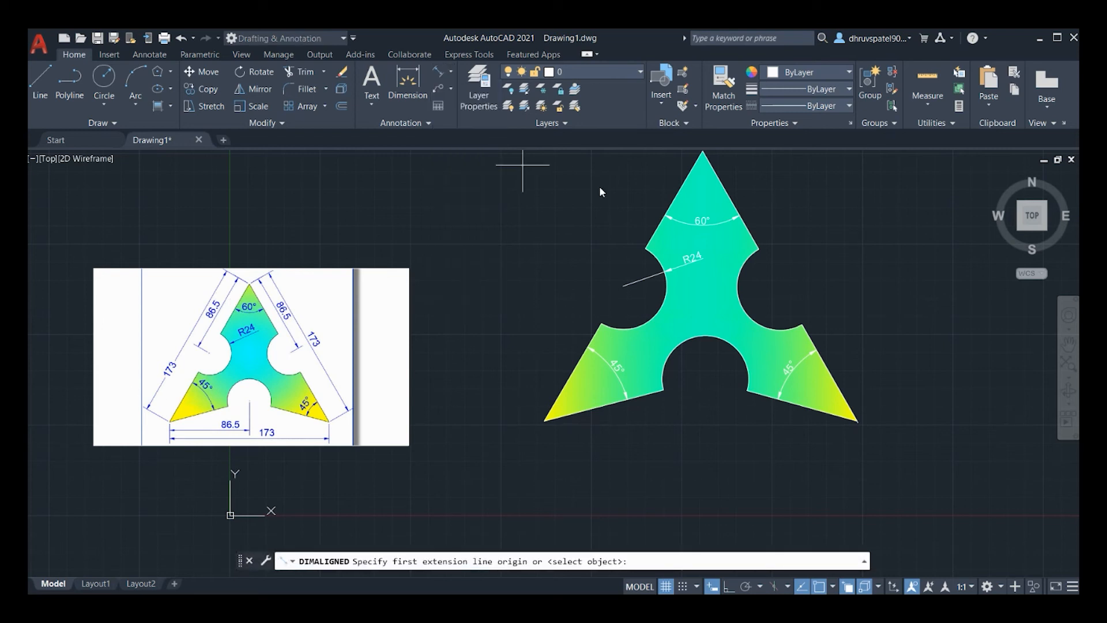
pyautogui.click(695, 155)
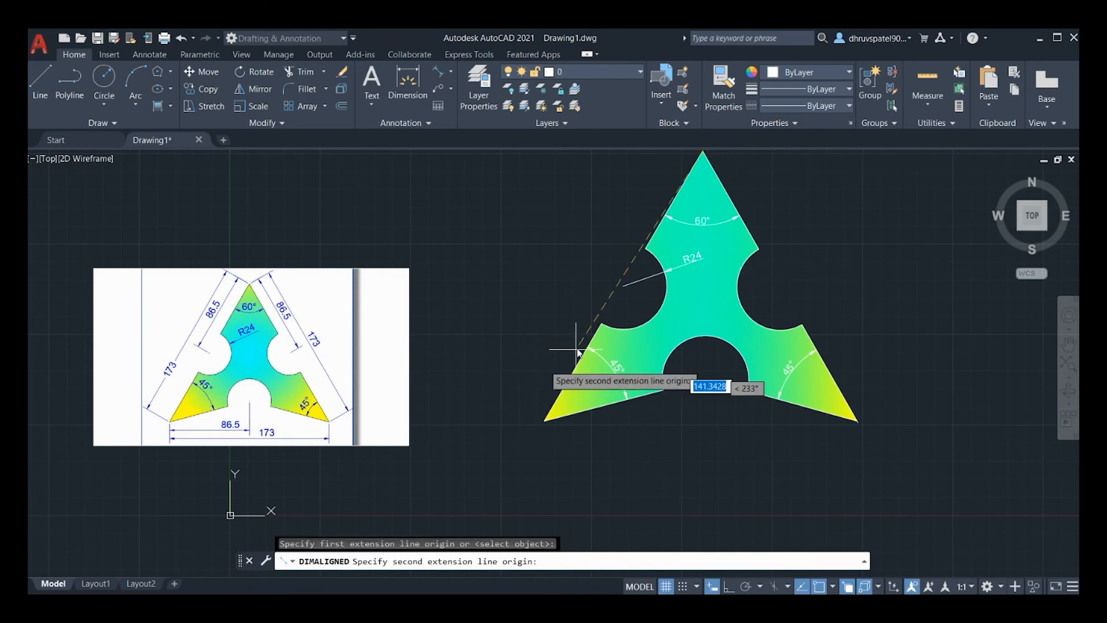
pyautogui.click(545, 421)
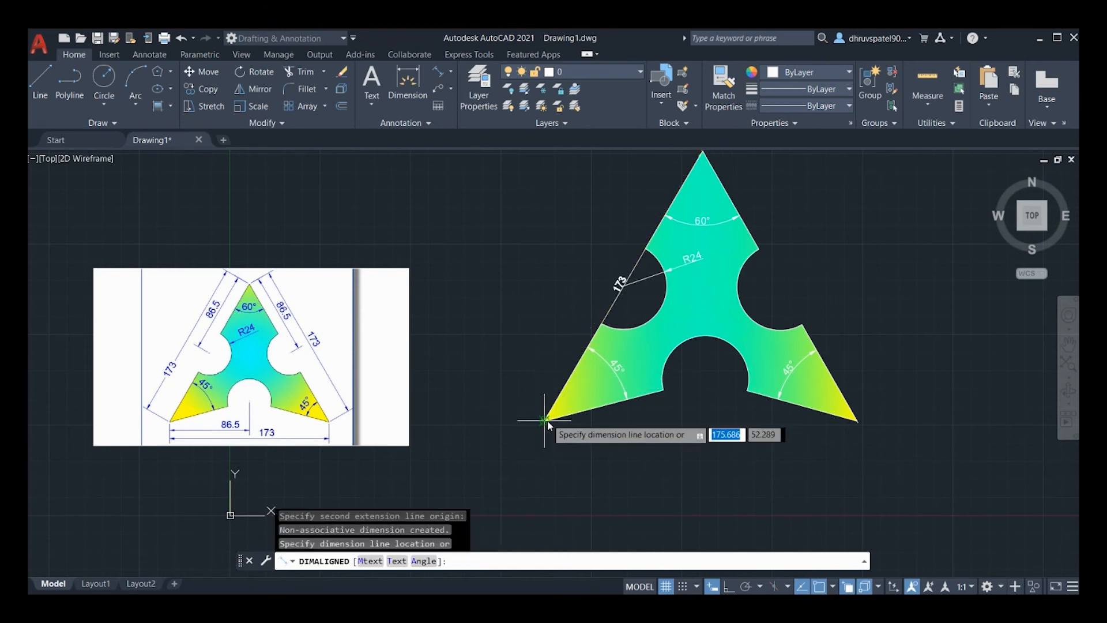
pyautogui.click(491, 354)
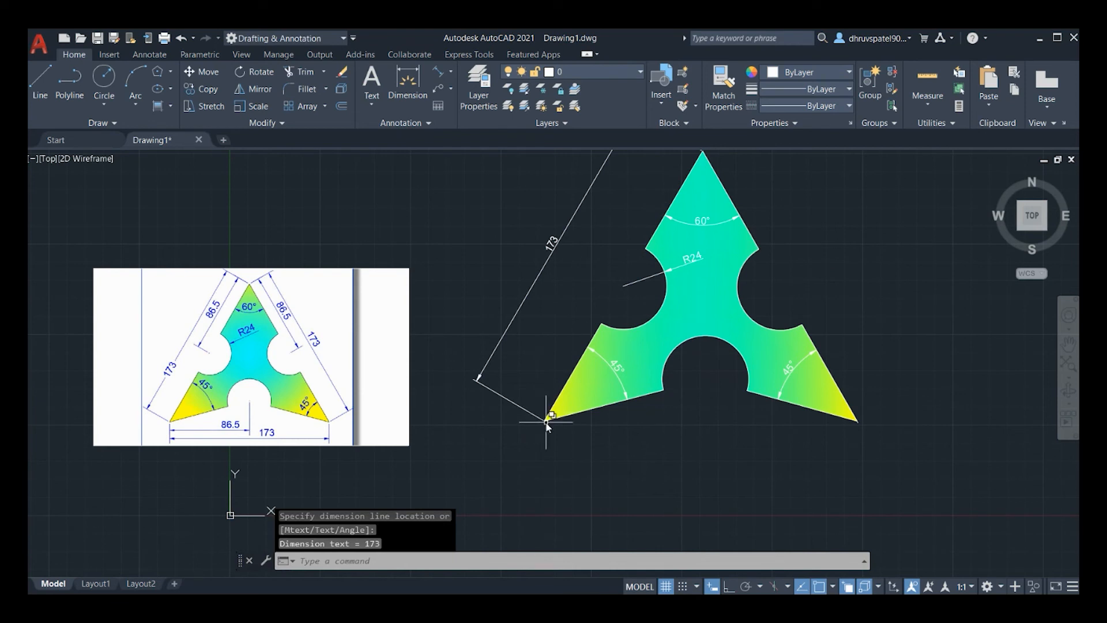
# Add an aligned dimension from the apex to the centre of the upper-left cutout, placing its line inside the full side dimension.
pyautogui.press('Return')
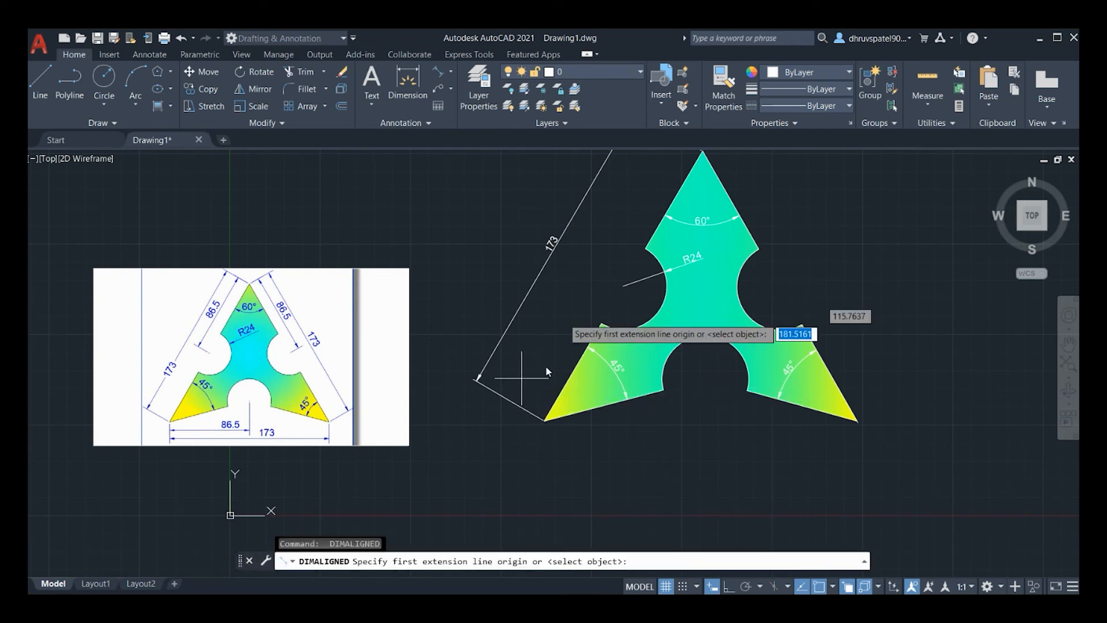
pyautogui.click(703, 151)
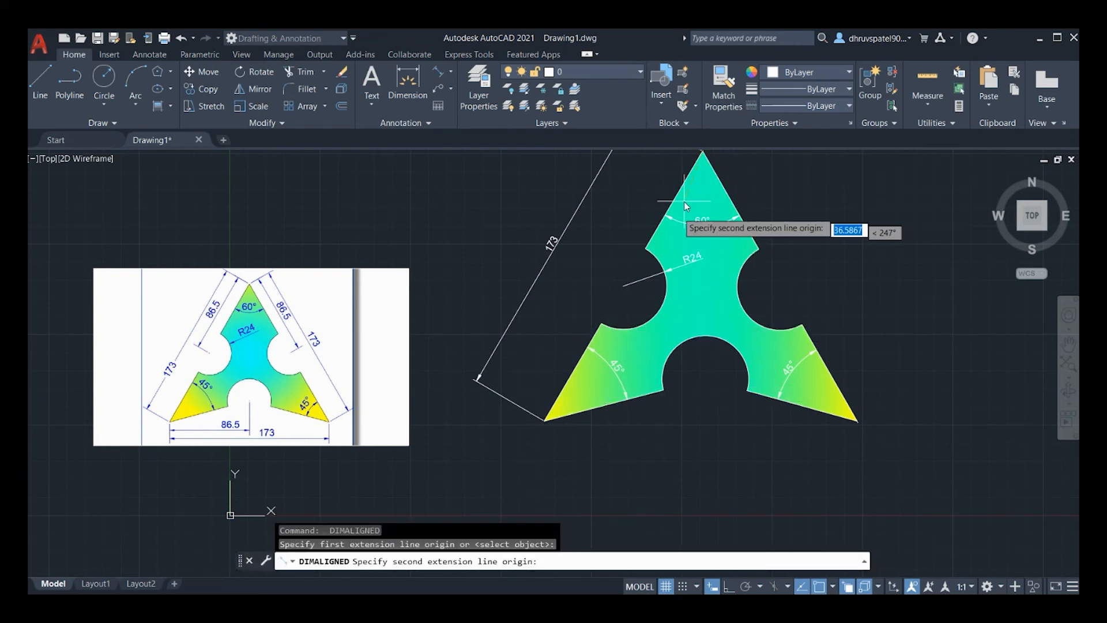
pyautogui.click(623, 286)
pyautogui.click(595, 270)
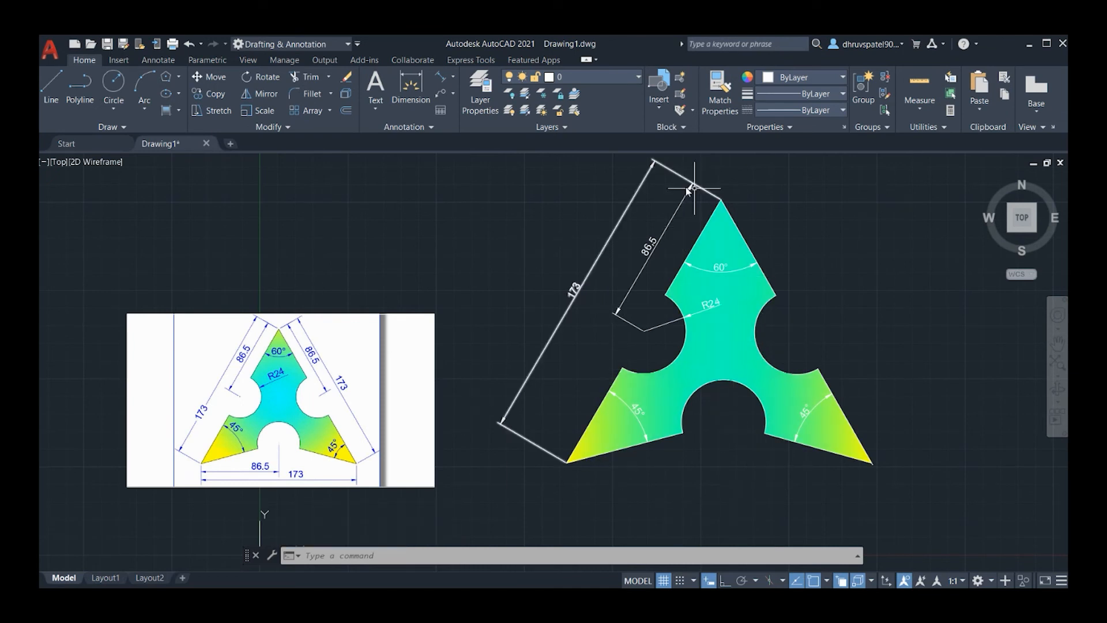
# Change the colour of both aligned dimensions, the three angular dimensions and the radius dimension to Blue.
pyautogui.click(577, 286)
pyautogui.click(649, 252)
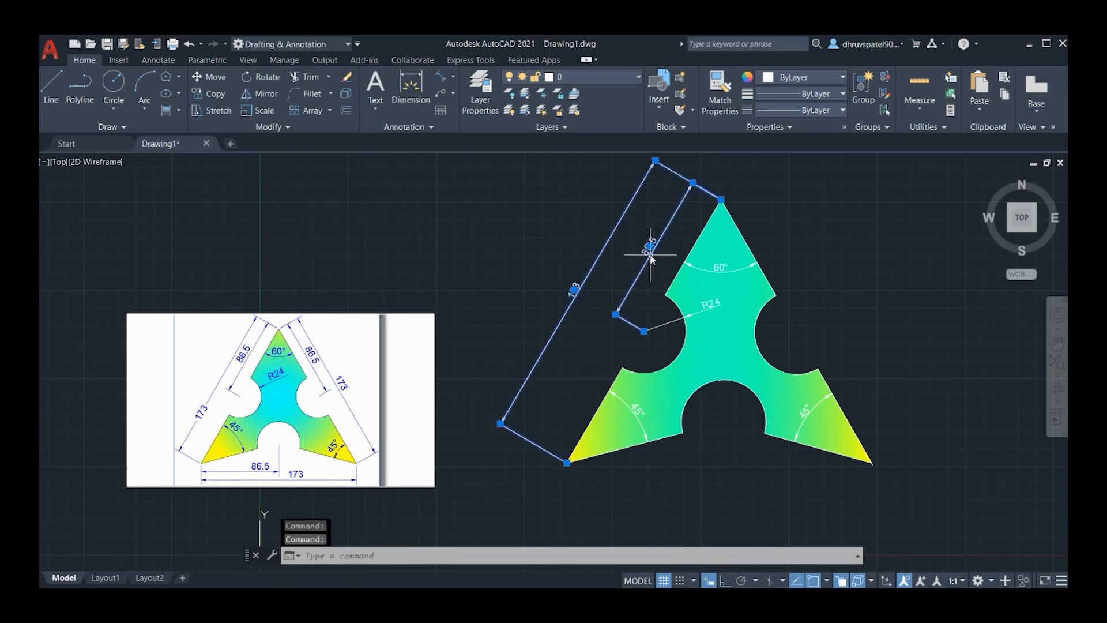
pyautogui.click(712, 267)
pyautogui.click(713, 301)
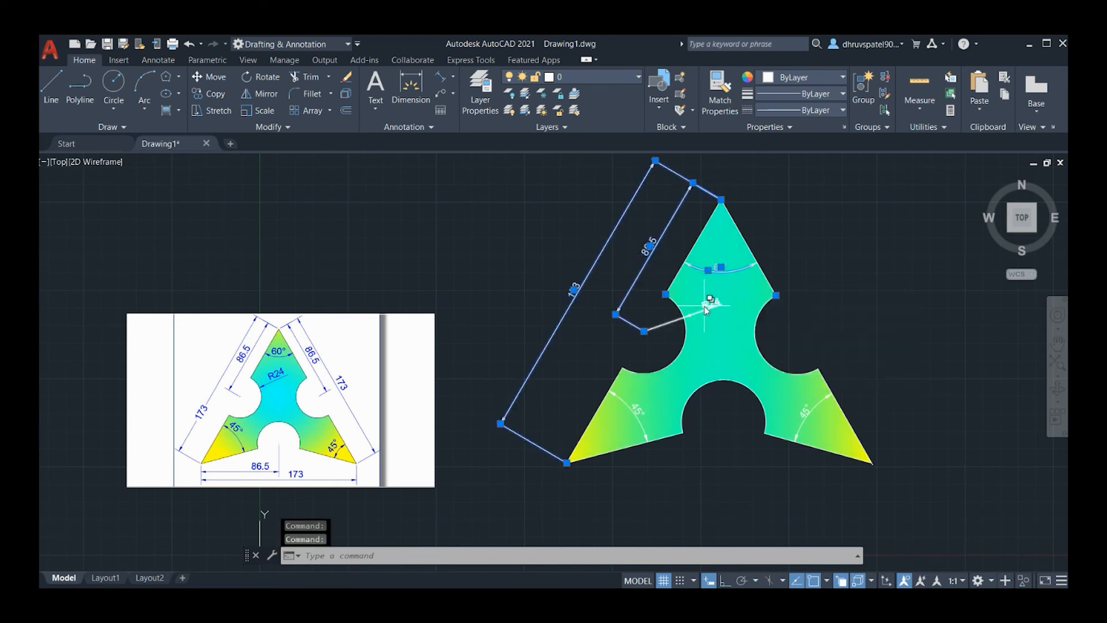
pyautogui.click(709, 304)
pyautogui.click(637, 410)
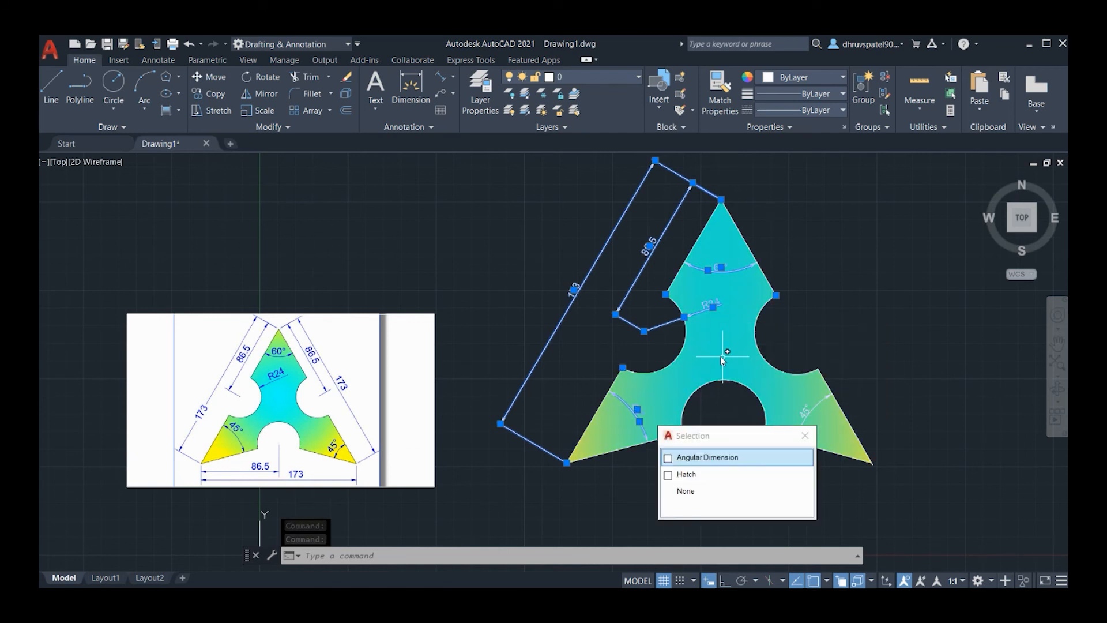
pyautogui.click(807, 408)
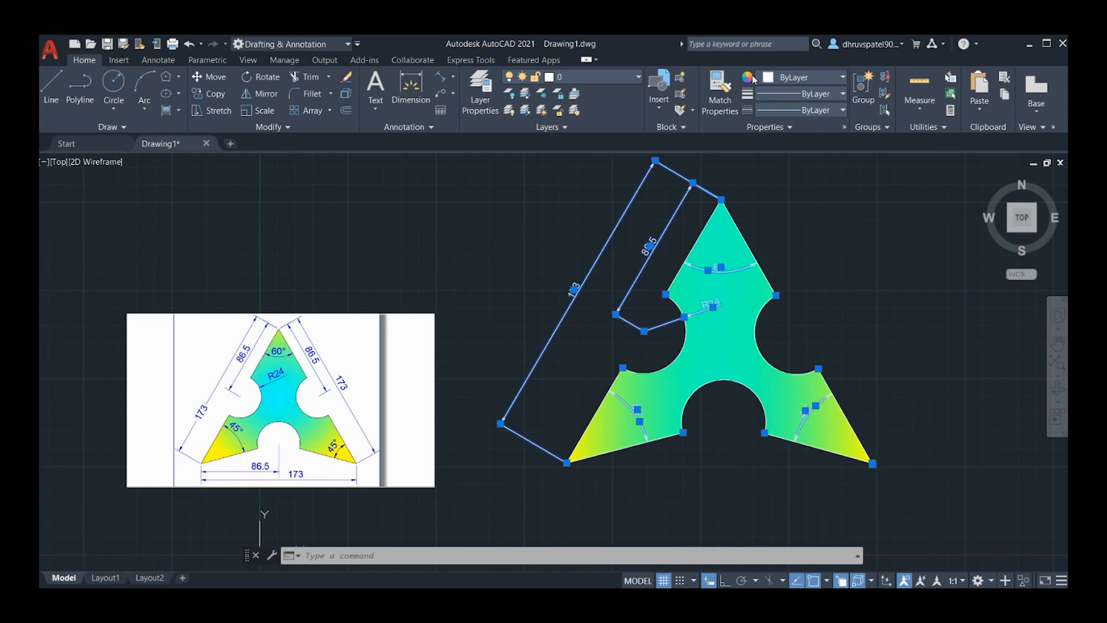
pyautogui.click(800, 77)
pyautogui.click(801, 77)
pyautogui.click(800, 77)
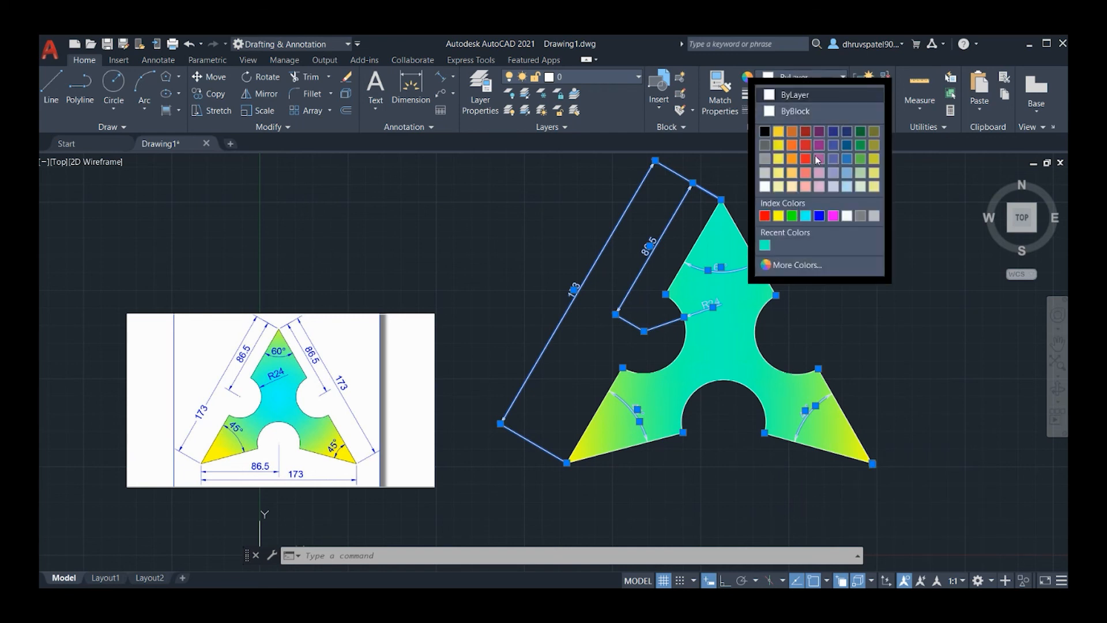
pyautogui.click(819, 216)
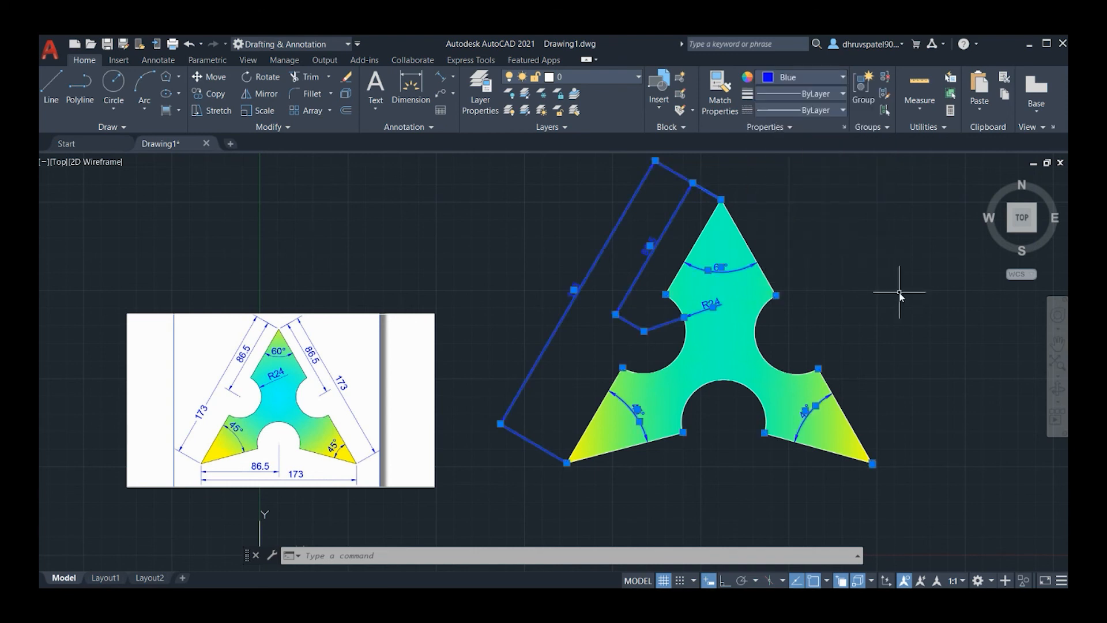
pyautogui.press('Return')
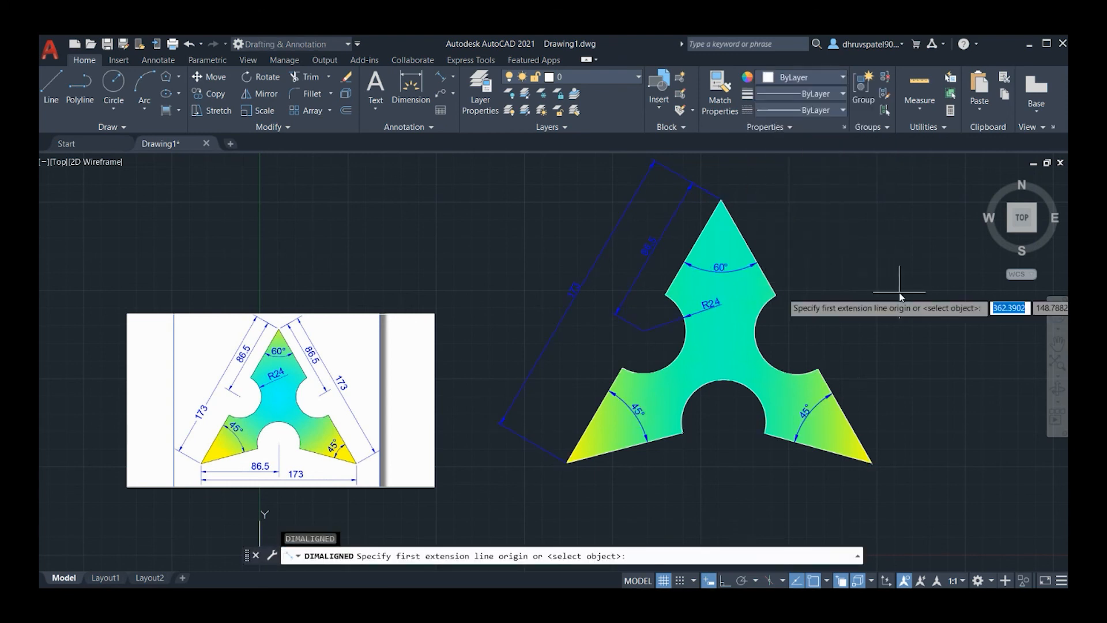
pyautogui.press('Return')
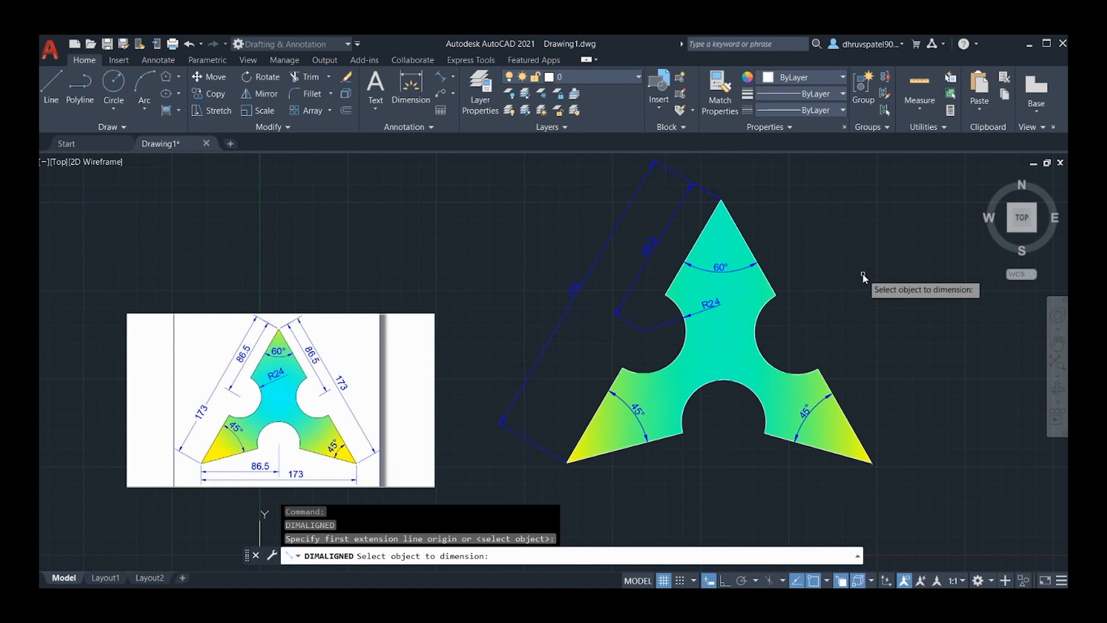
pyautogui.press('Escape')
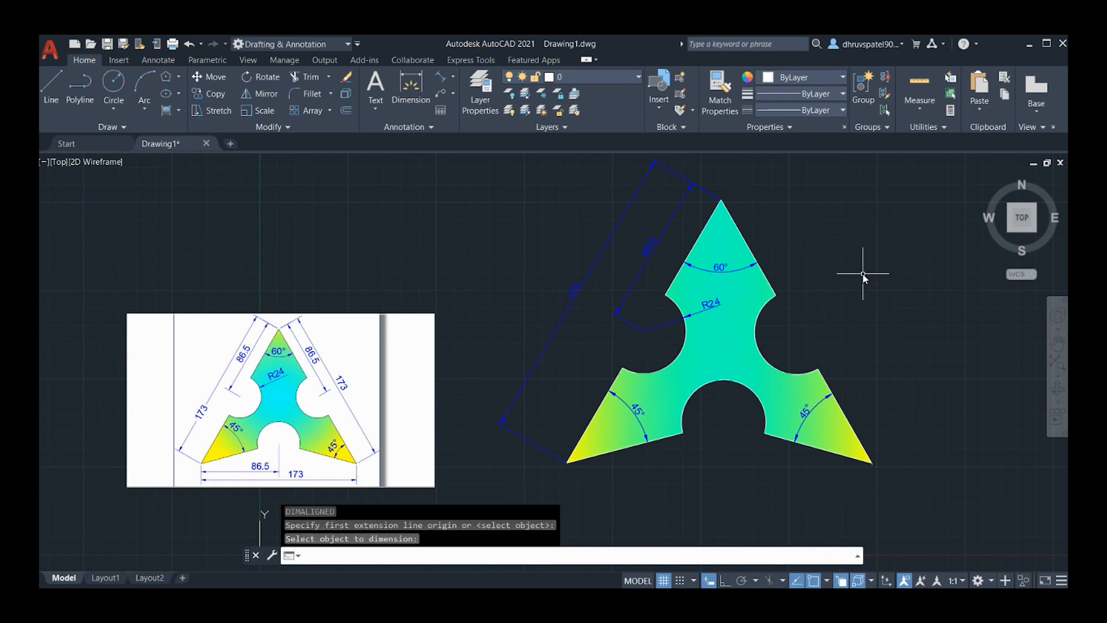
# Examine the line, arrow and text settings of the ISO-25 dimension style, leaving them as they are.
pyautogui.write('d')
pyautogui.press('Return')
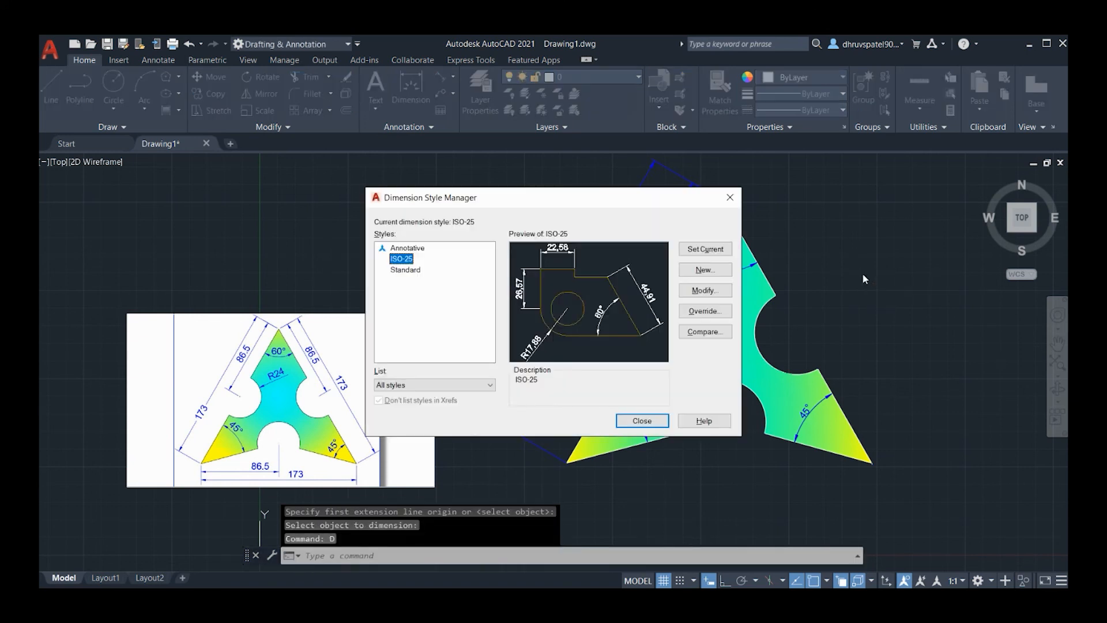
pyautogui.click(709, 293)
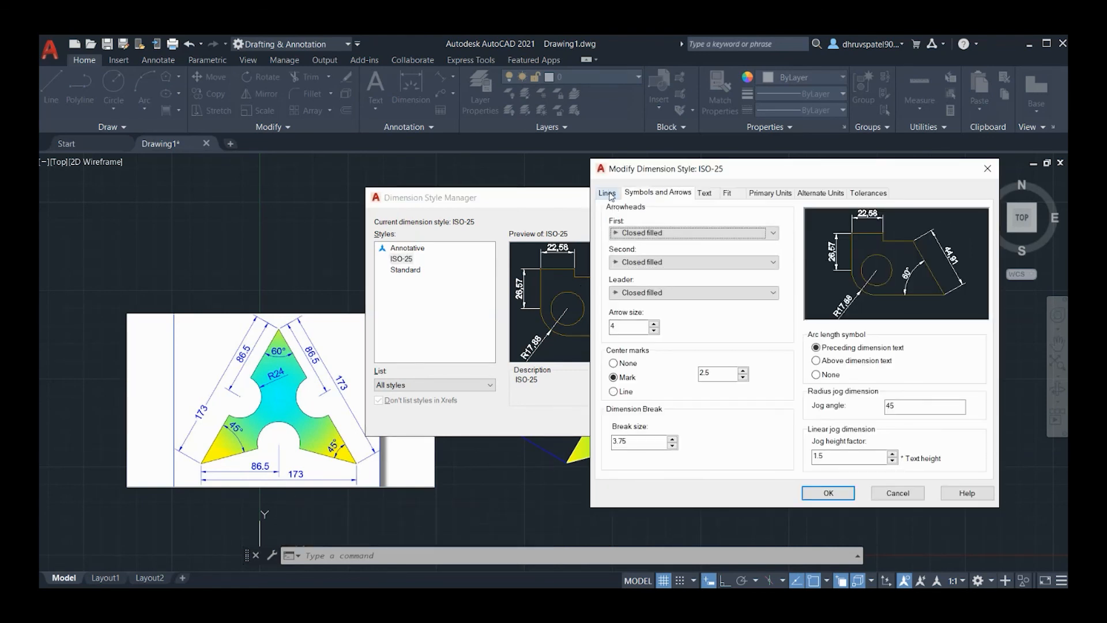
pyautogui.click(607, 193)
pyautogui.click(950, 374)
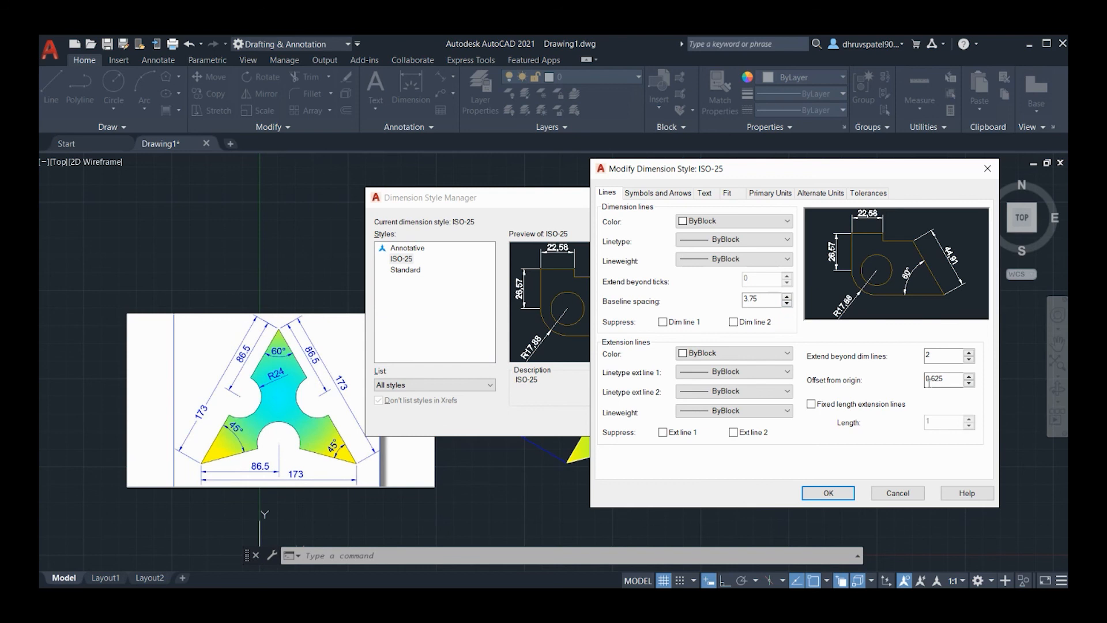
pyautogui.click(672, 194)
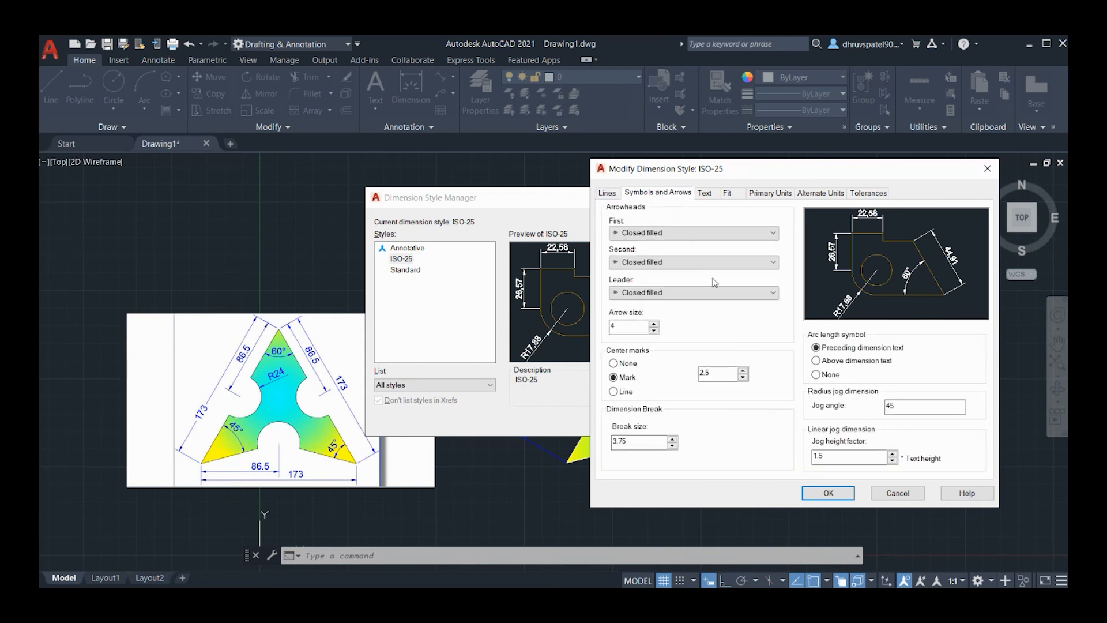
pyautogui.click(705, 196)
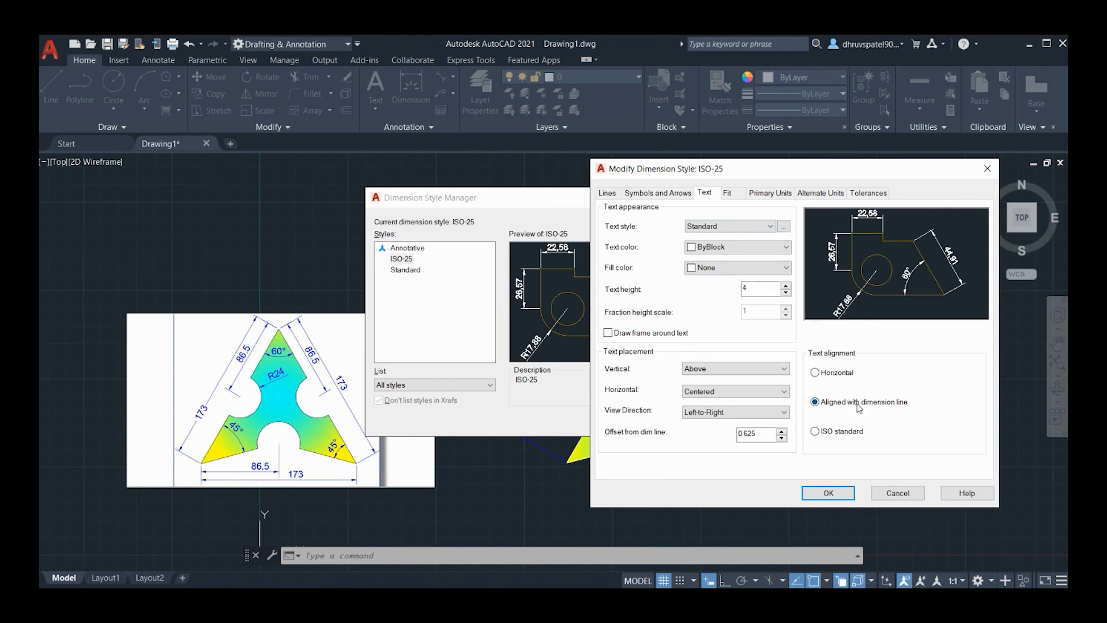
pyautogui.click(828, 492)
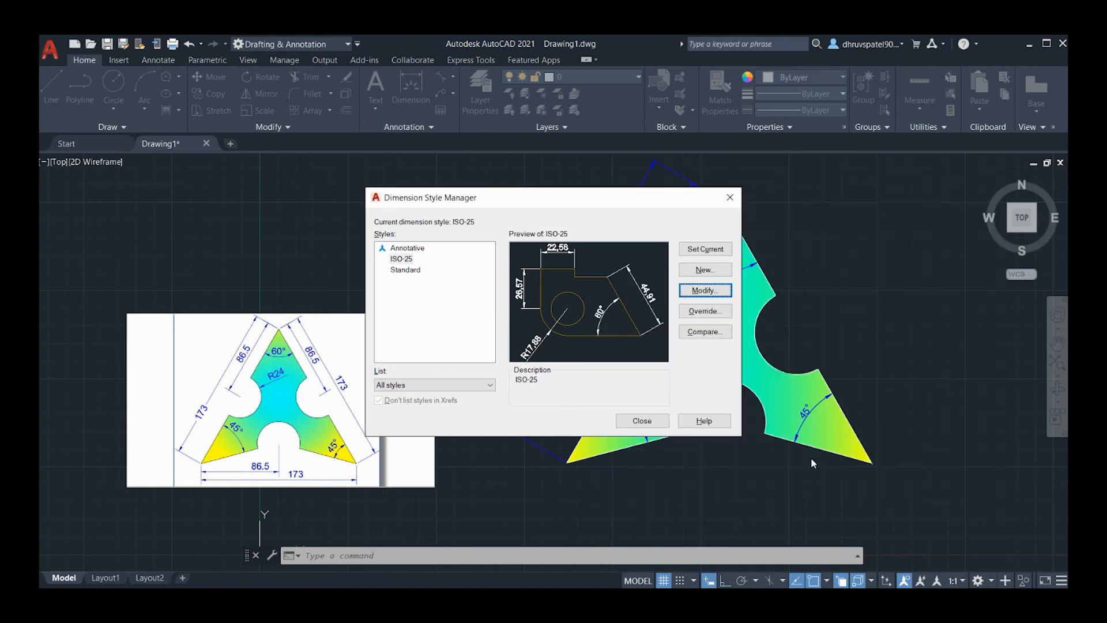
pyautogui.click(730, 197)
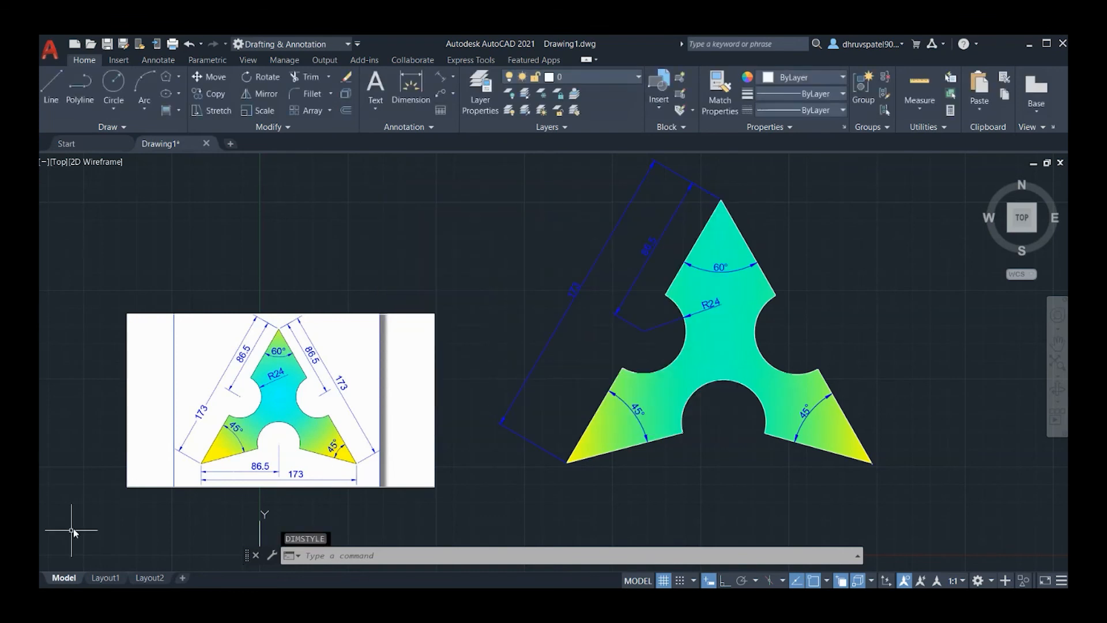